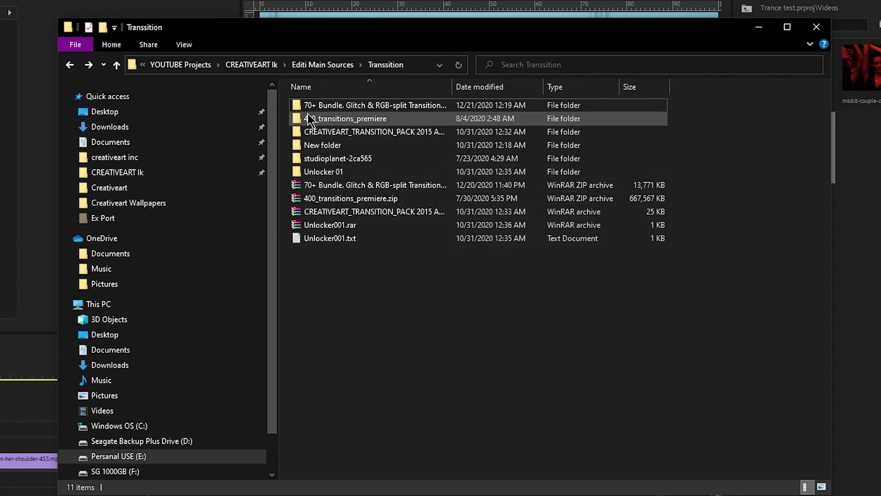
Step: Open the Premiere folder inside the 70+ Bundle Glitch & RGB-split Transitions folder
double_click(378, 109)
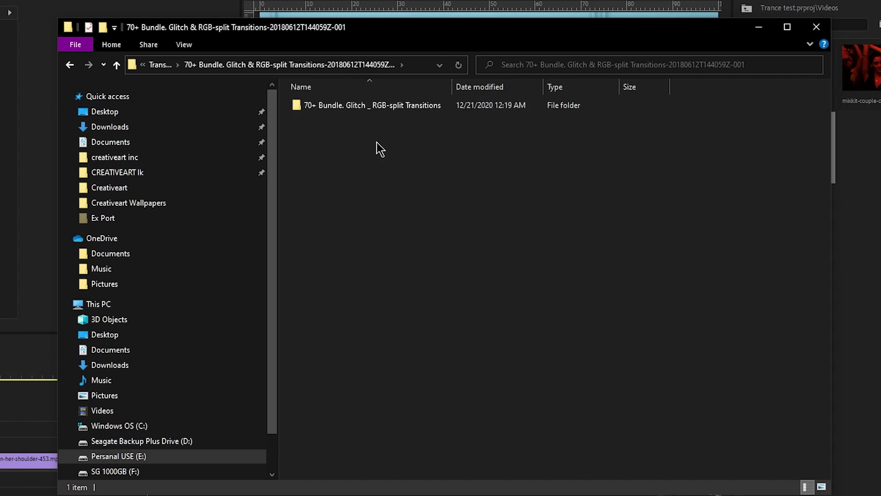
double_click(386, 107)
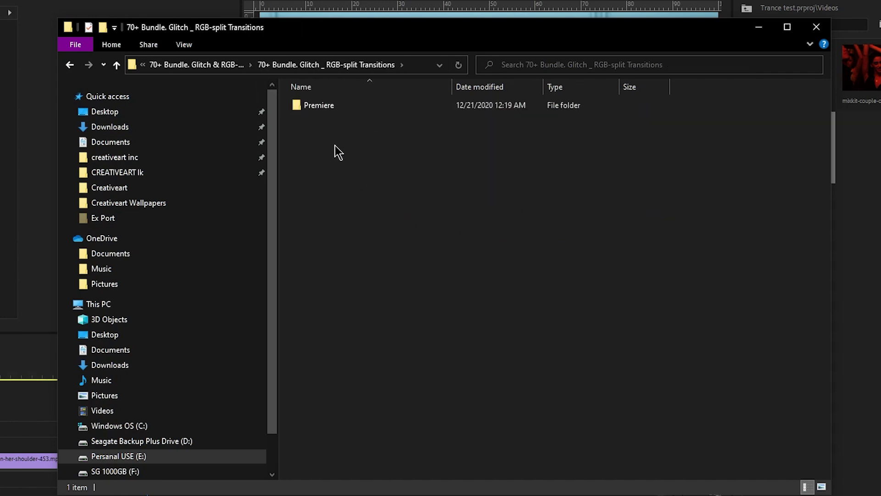
double_click(319, 111)
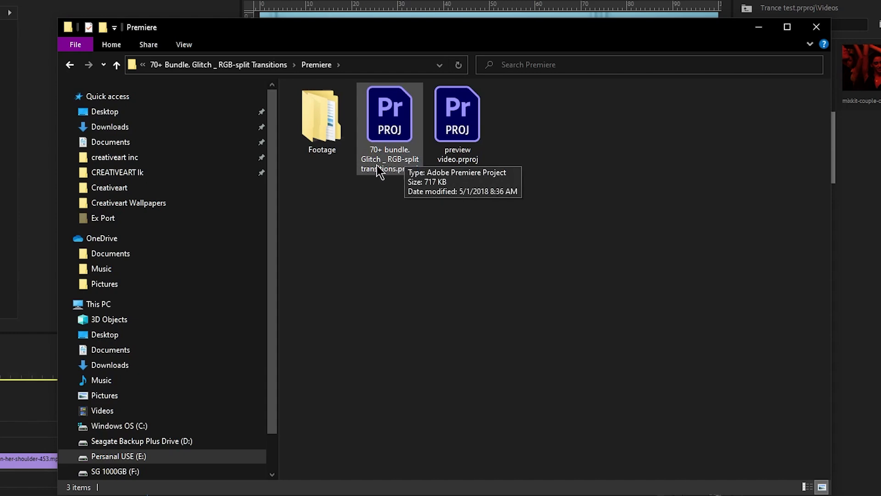
Step: Import the entire "70+ bundle. Glitch _ RGB-split transitions" project into the Videos bin, creating a folder for the imported items
left_click_drag(366, 229, 403, 155)
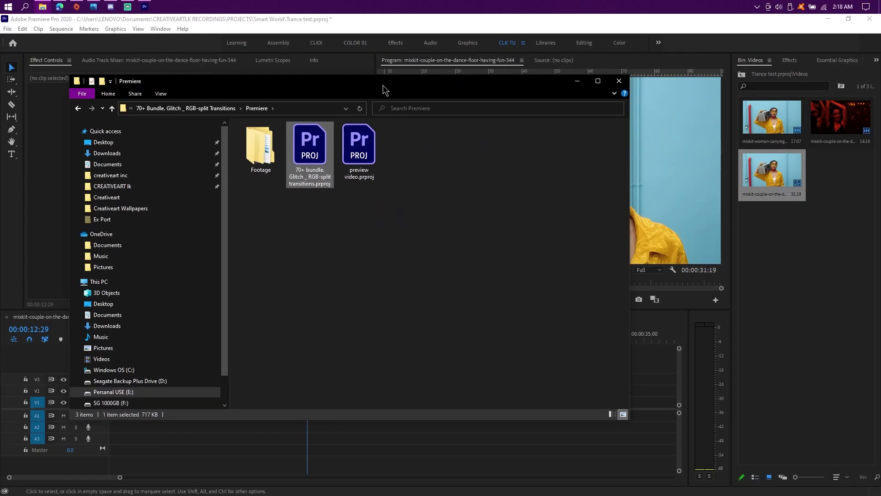
left_click_drag(323, 153, 792, 295)
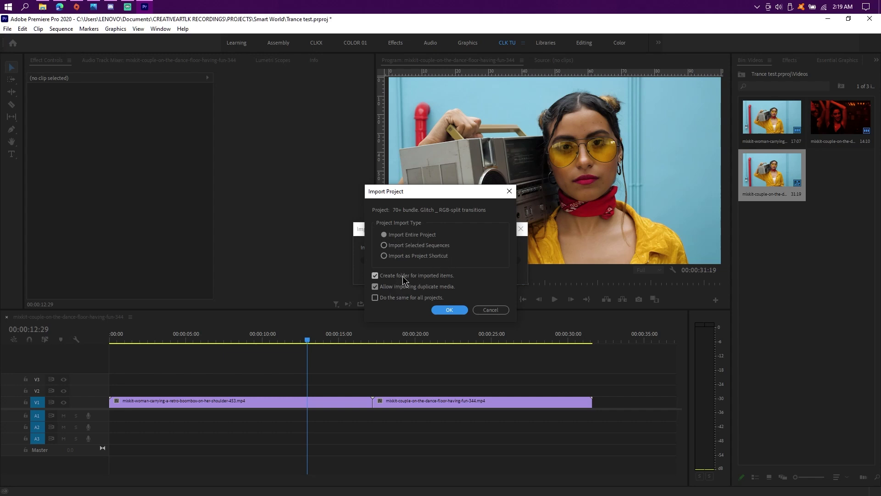
left_click(448, 309)
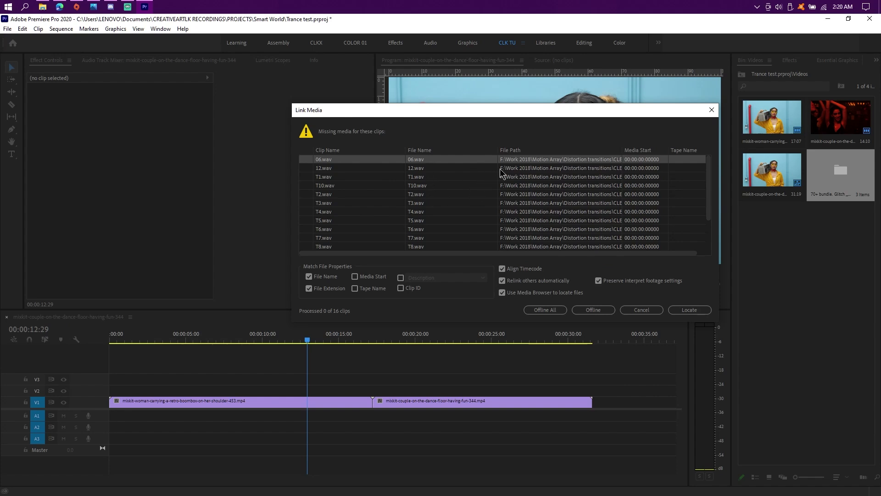
Step: Start locating the missing 06.wav and browse on drive E: through creativeart inc, YOUTUBE Projects, CREATIVEART lk and Editi Main Sources to Transsition
left_click(695, 310)
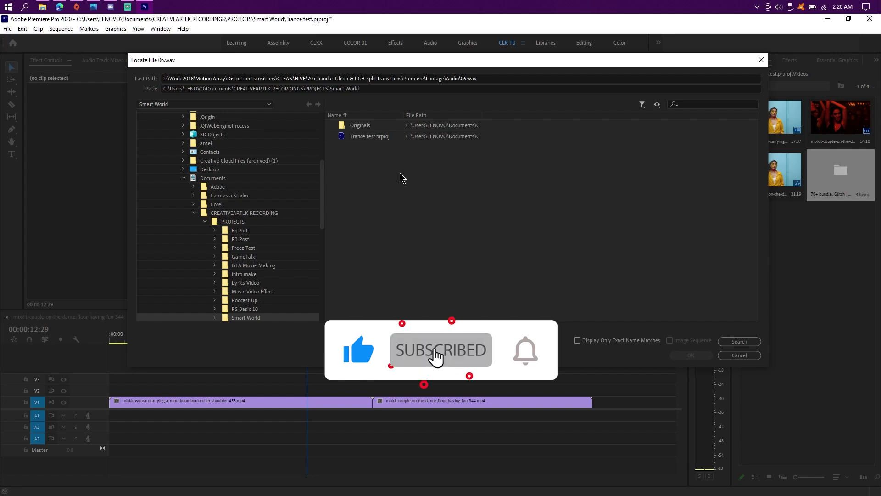
scroll(290, 215, "down", 5)
scroll(290, 215, "down", 6)
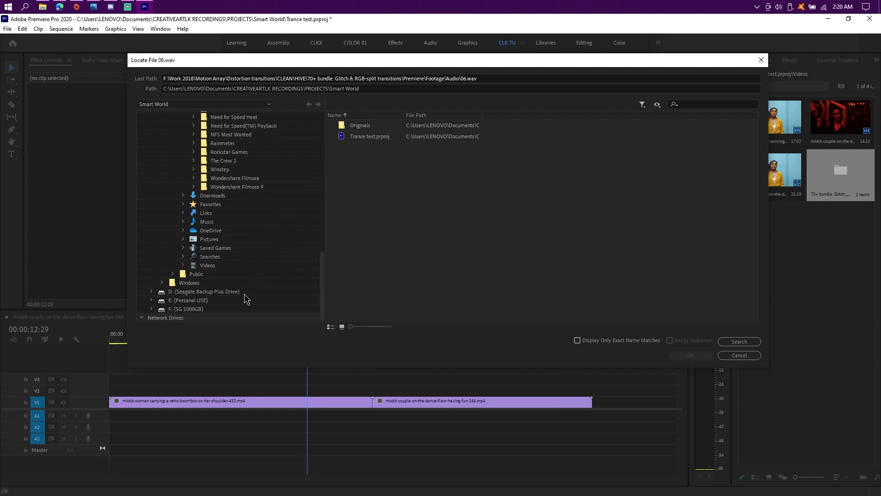
left_click(199, 301)
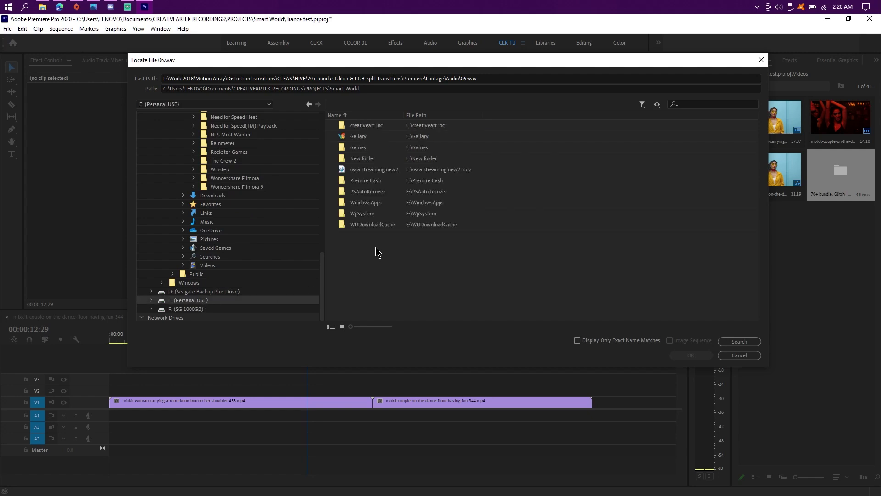
double_click(376, 125)
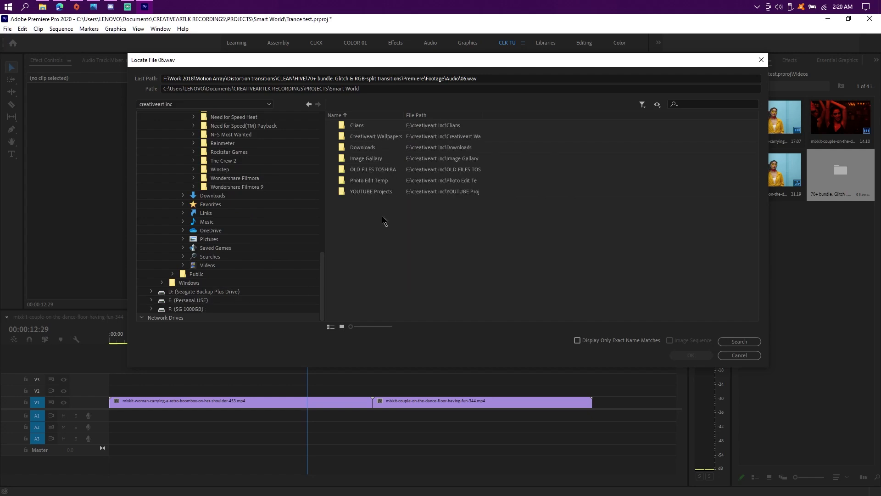
double_click(384, 191)
double_click(384, 127)
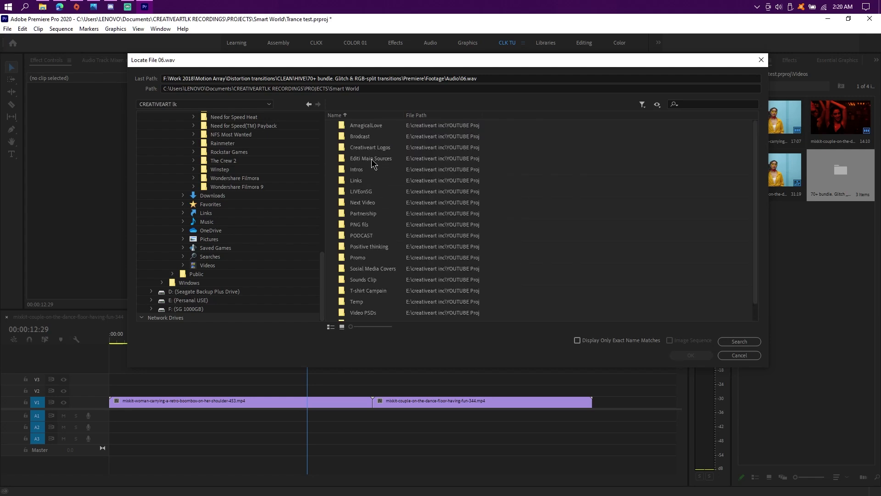
double_click(390, 160)
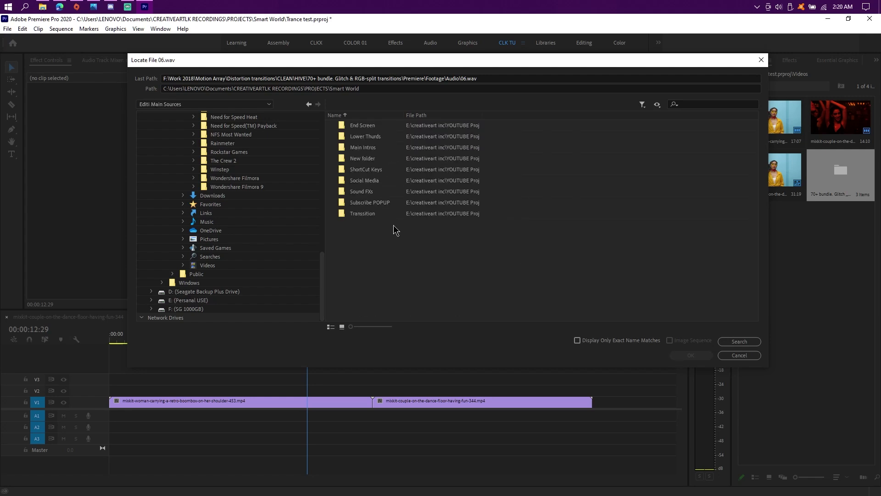
double_click(365, 214)
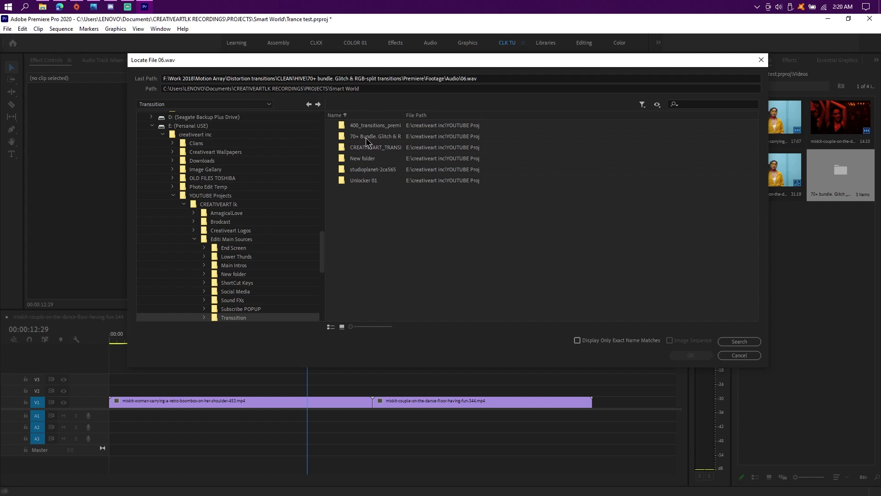
Step: Search the bundle's Premiere folder for 06.wav and relink the missing media with the found file
double_click(372, 137)
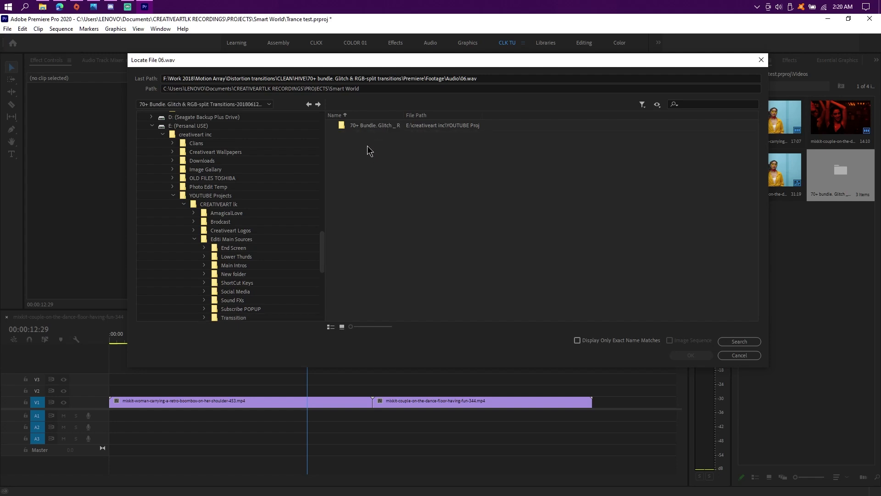
double_click(360, 128)
double_click(360, 127)
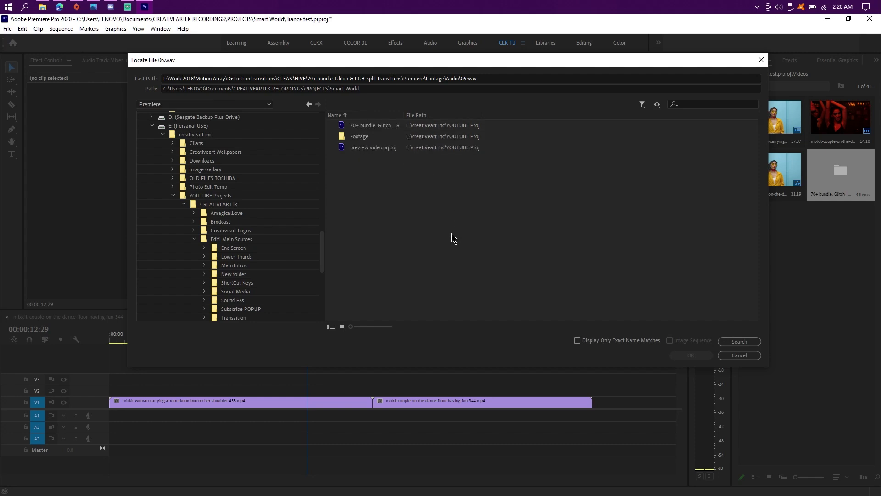
left_click(737, 342)
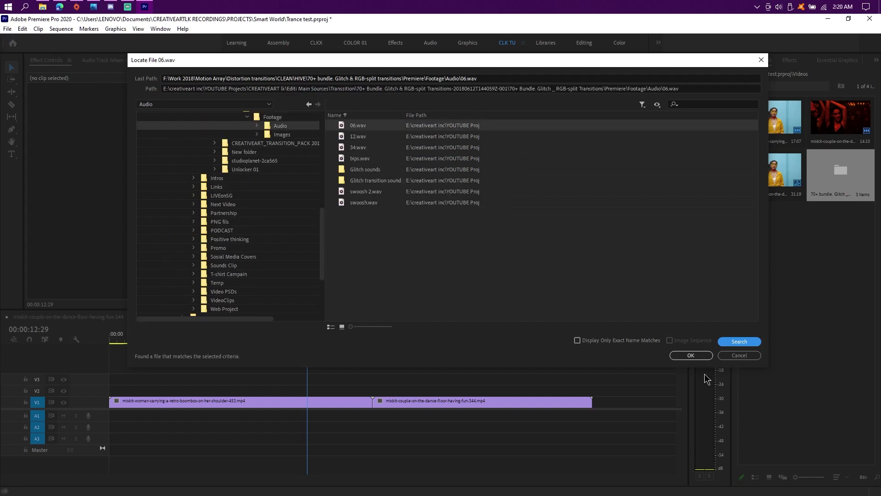
left_click(691, 356)
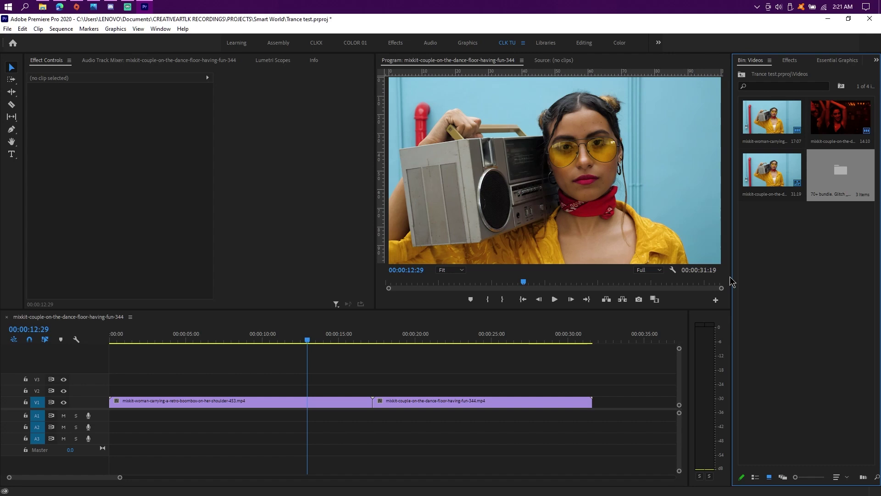
Step: Open the 02. Final bin inside the imported 70+ bundle bin and enlarge its thumbnails
left_click(775, 257)
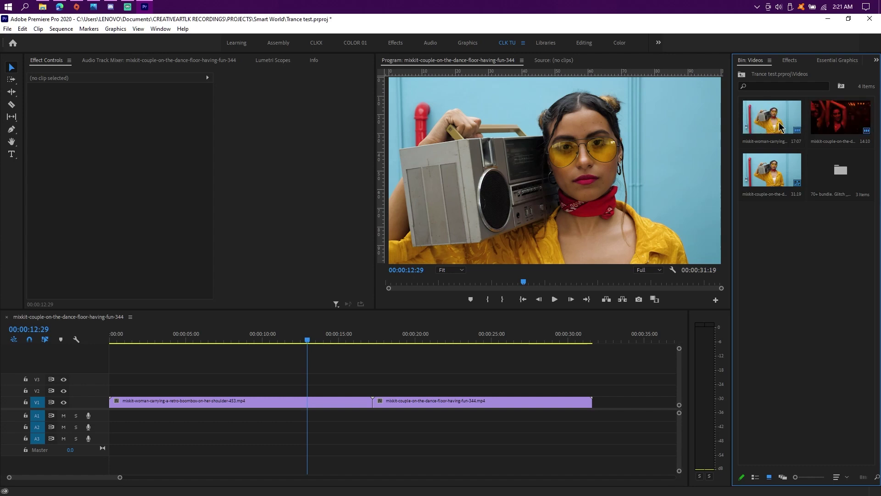
left_click(839, 173)
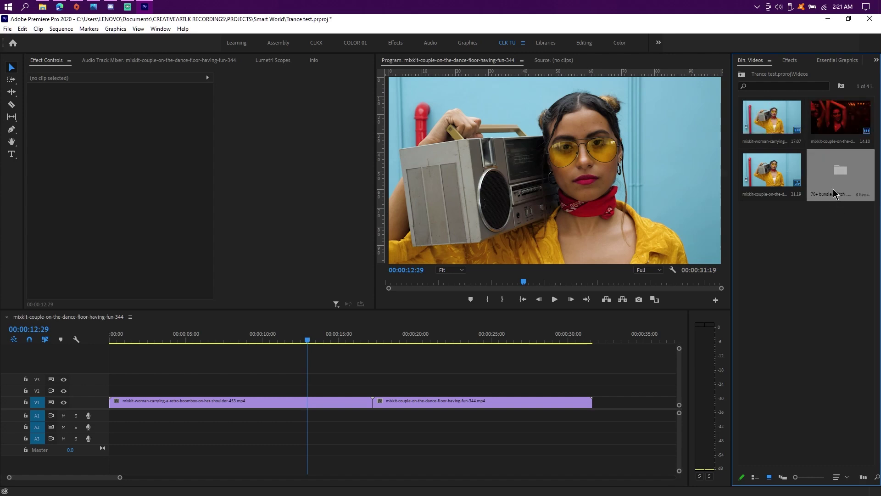
double_click(840, 174)
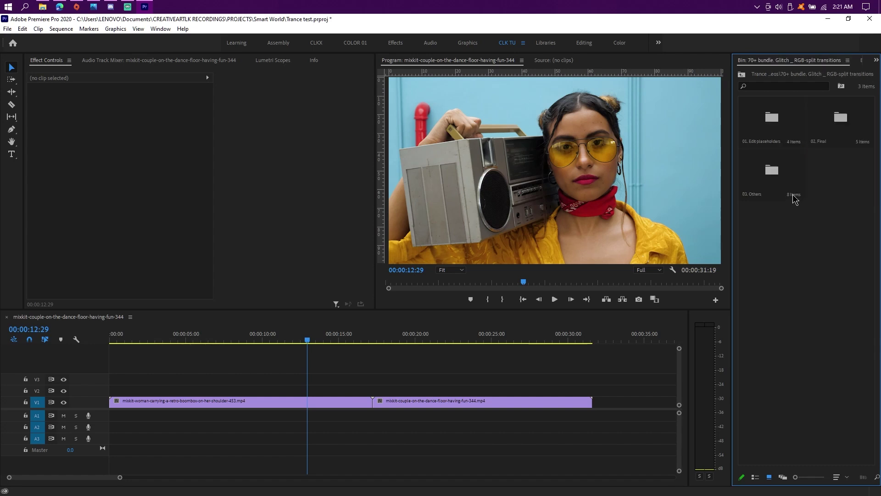
double_click(846, 129)
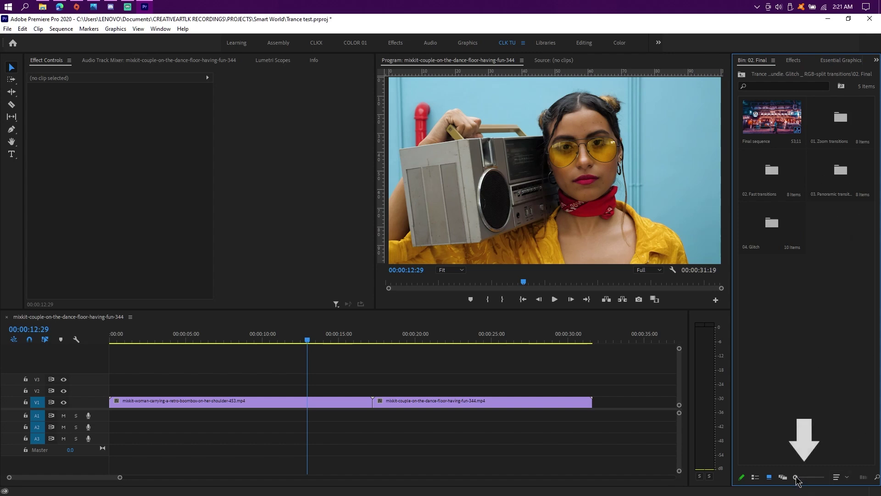
left_click_drag(796, 476, 808, 477)
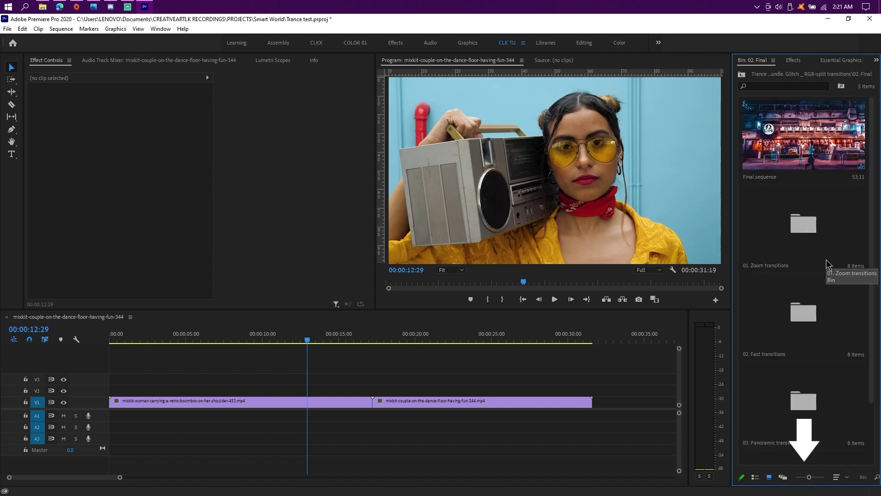
Step: Look over the transition category bins, open 04. Glitch, and slightly reduce the thumbnail size
left_click(806, 337)
left_click(815, 238)
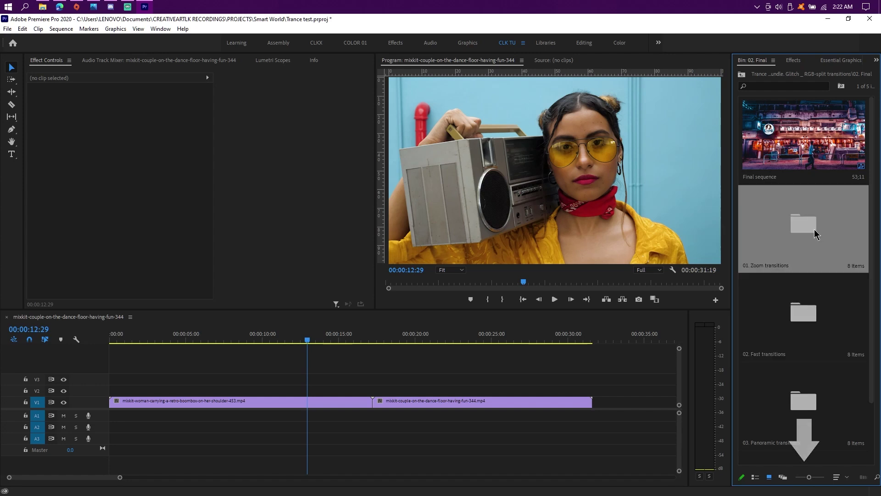
left_click(819, 319)
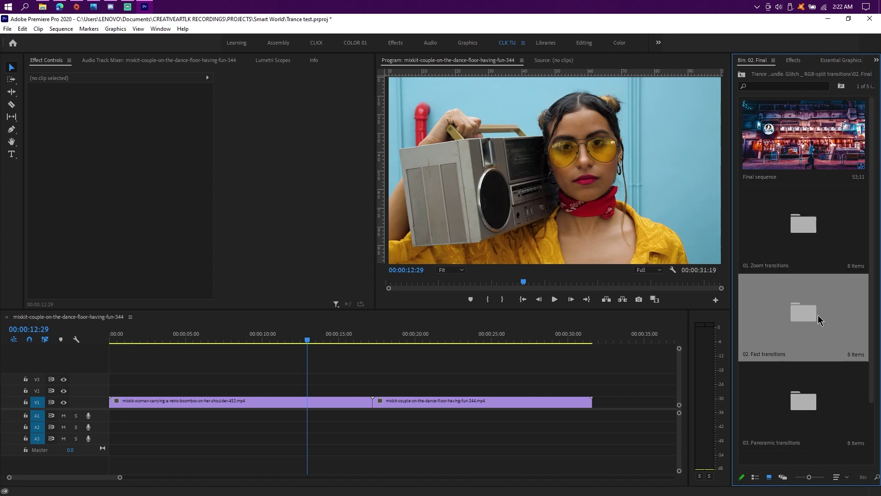
scroll(819, 318, "down", 2)
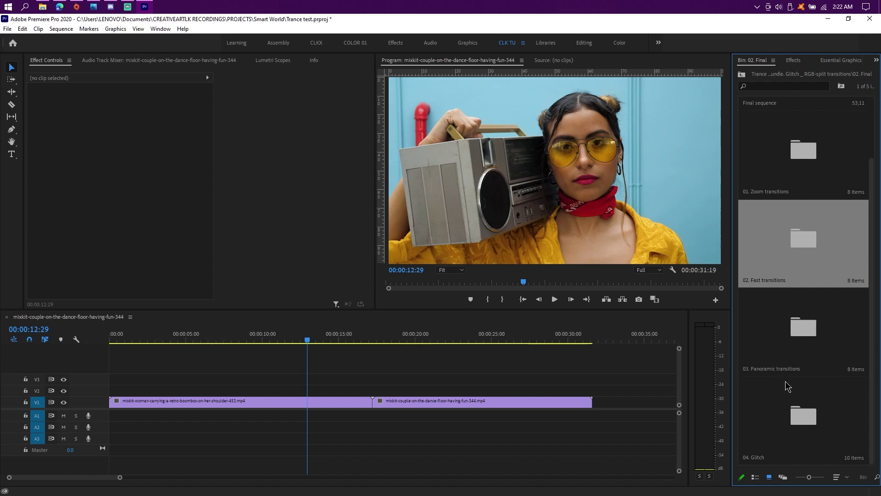
left_click(806, 427)
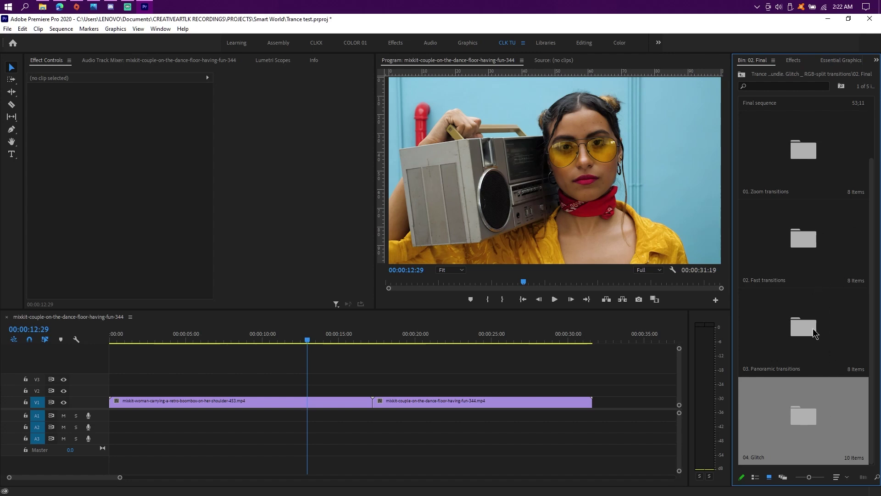
double_click(799, 419)
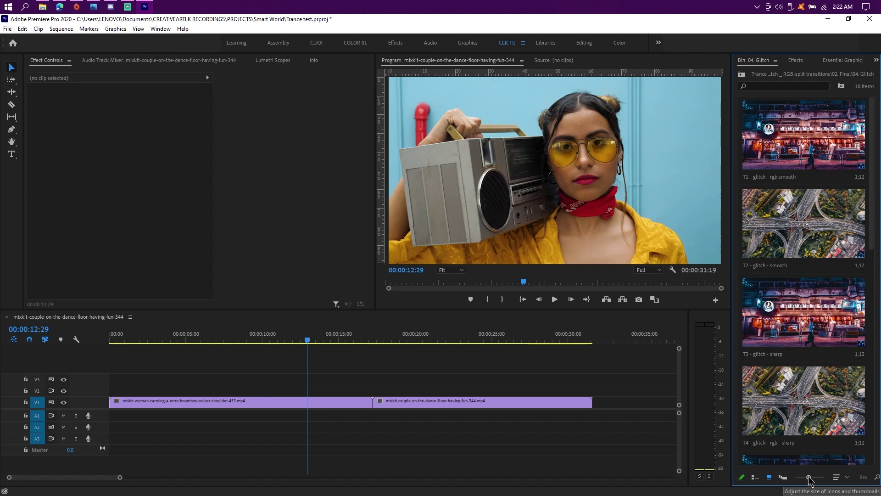
mouse_move(809, 477)
left_mouse_down()
mouse_move(799, 477)
mouse_move(821, 478)
mouse_move(804, 478)
left_mouse_up()
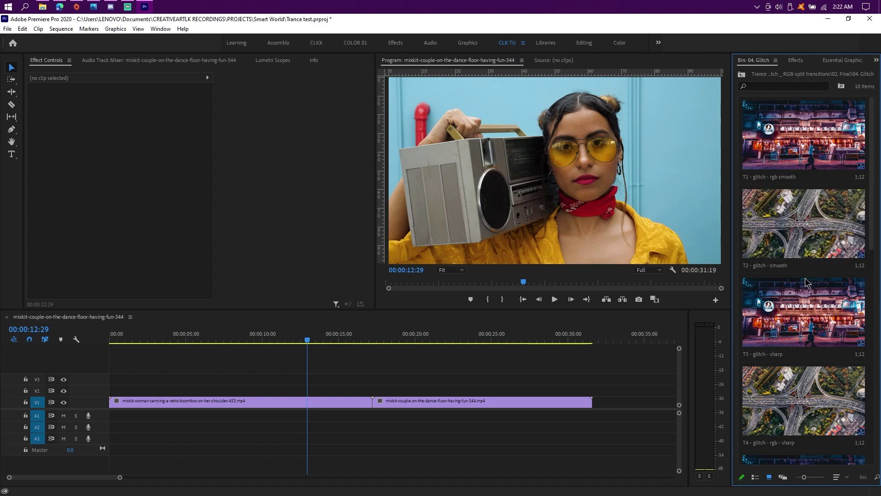
Step: Place the T2 - glitch - smooth sequence on track V2 at about 00:00:12:00, with its audio on A2
left_click(803, 258)
left_click_drag(813, 242, 295, 394)
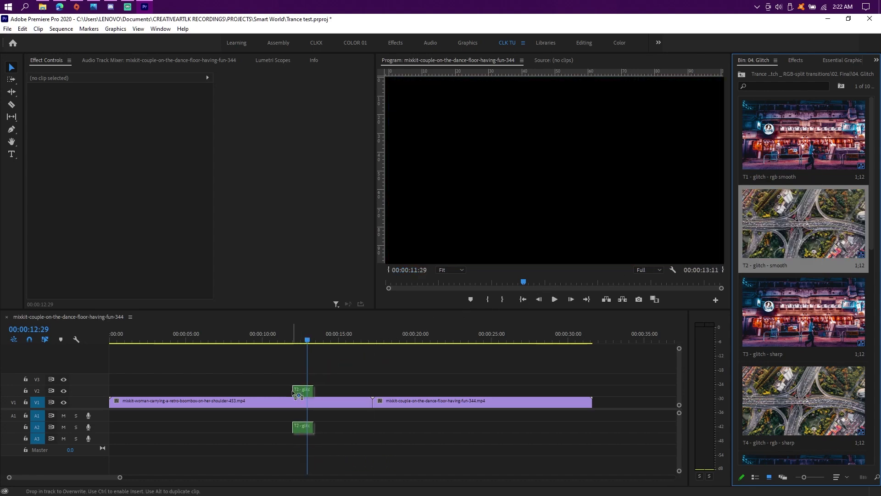
scroll(293, 403, "up", 4)
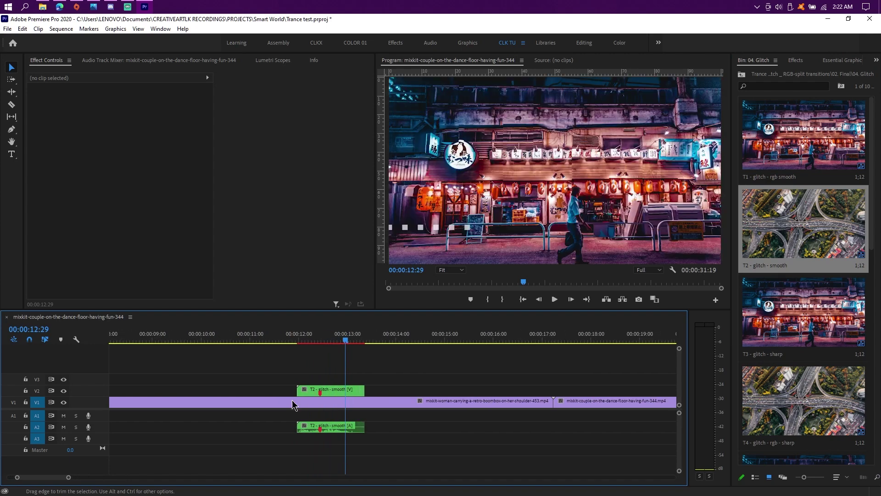
Step: Set the playhead to the cut between the two V1 clips at 00:00:17:07 and move T2 - glitch - smooth over that cut
left_click(452, 403)
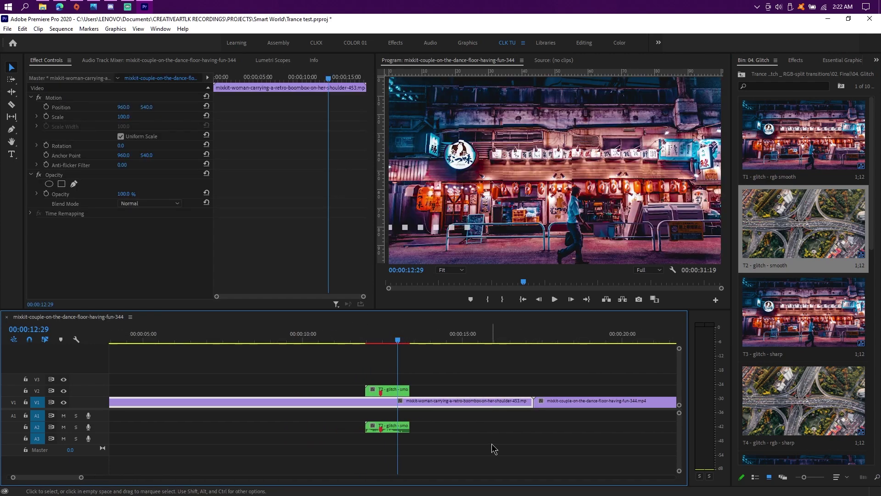
left_click_drag(471, 440, 583, 430)
left_click(557, 342)
left_click_drag(557, 339, 571, 426)
left_click(393, 397)
left_click_drag(393, 398, 540, 398)
scroll(550, 388, "up", 3, "alt")
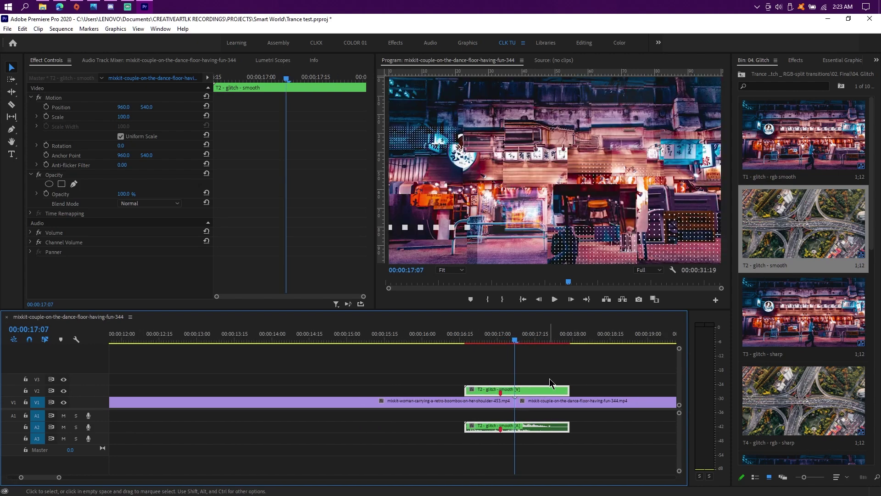
Step: Set the playhead to 00:00:16:23 and open the T2 - glitch - smooth nested sequence in its own timeline
key("d")
left_click_drag(459, 340, 479, 350)
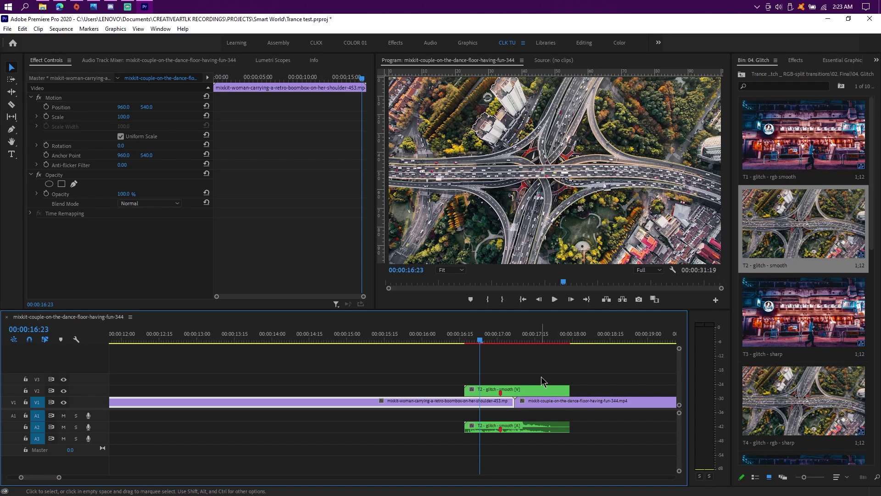
scroll(541, 377, "down", 1)
left_click(499, 393)
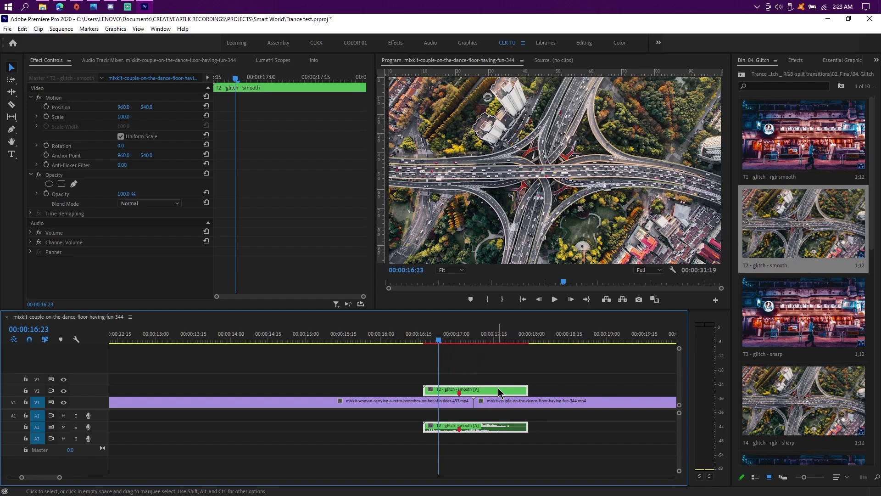
double_click(498, 392)
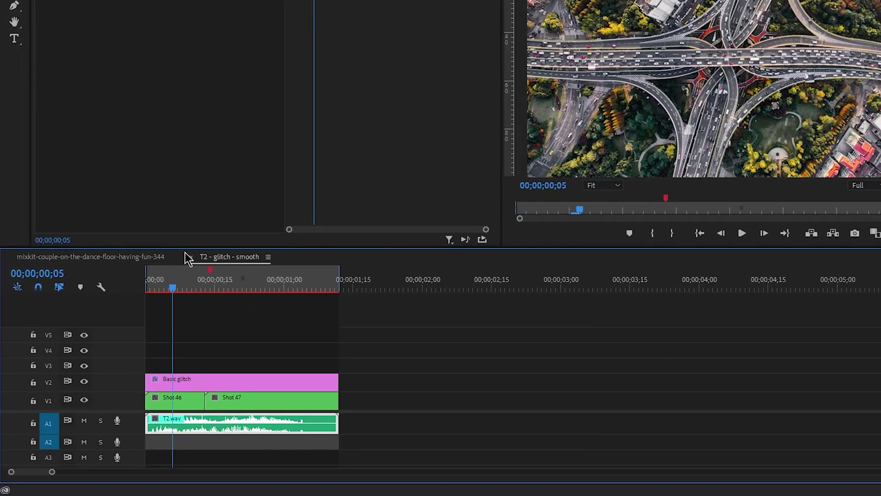
Step: Compare the main sequence with T2 - glitch - smooth, examining its Shot 46 and Shot 47 clips on V1
left_click(145, 255)
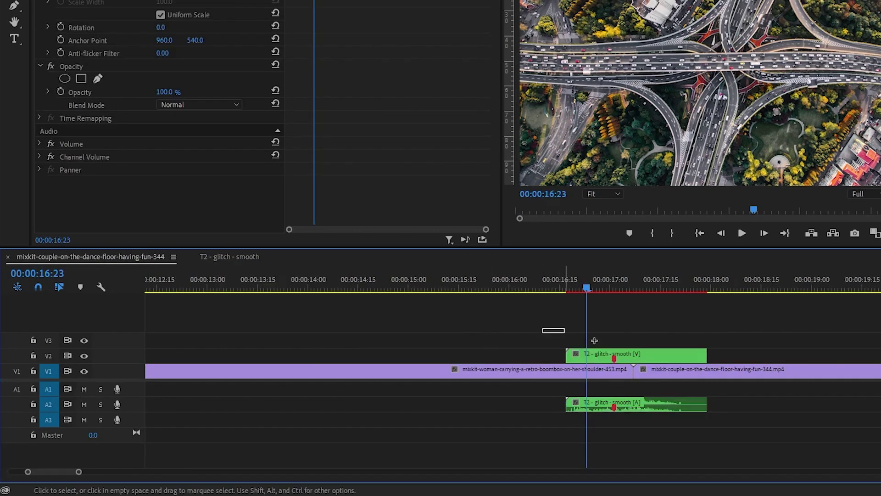
left_click(232, 255)
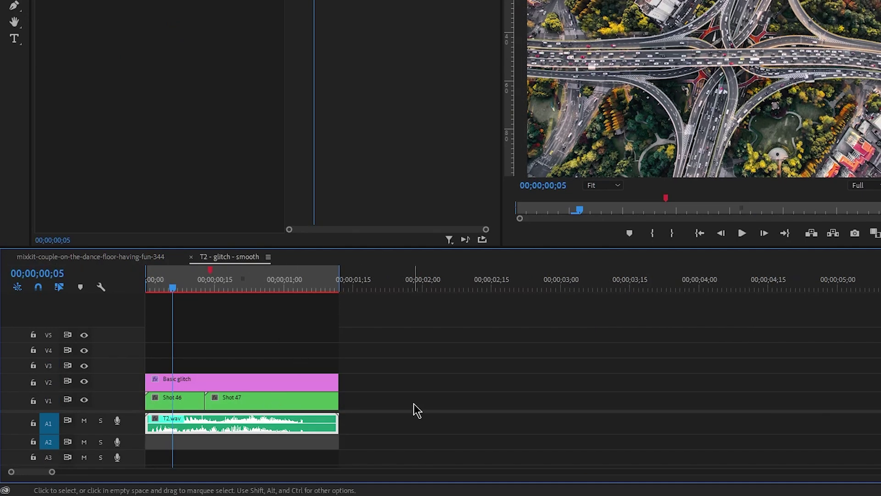
left_click(296, 409)
left_click_drag(400, 400, 147, 404)
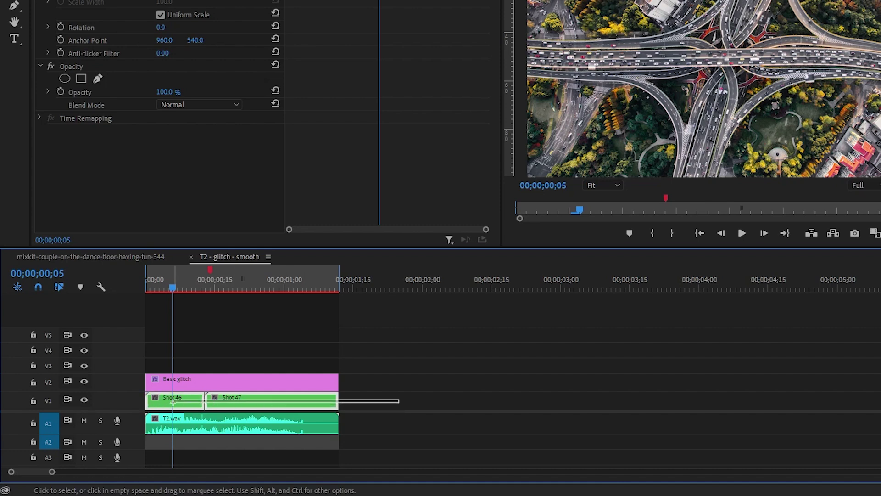
left_click(242, 400)
left_click(184, 401)
left_click(231, 400)
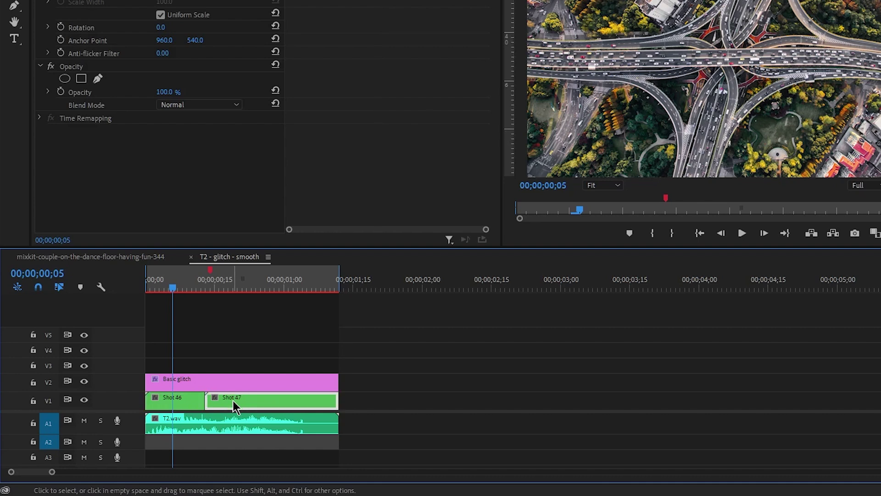
left_click(187, 401)
left_click(233, 398)
left_click(156, 258)
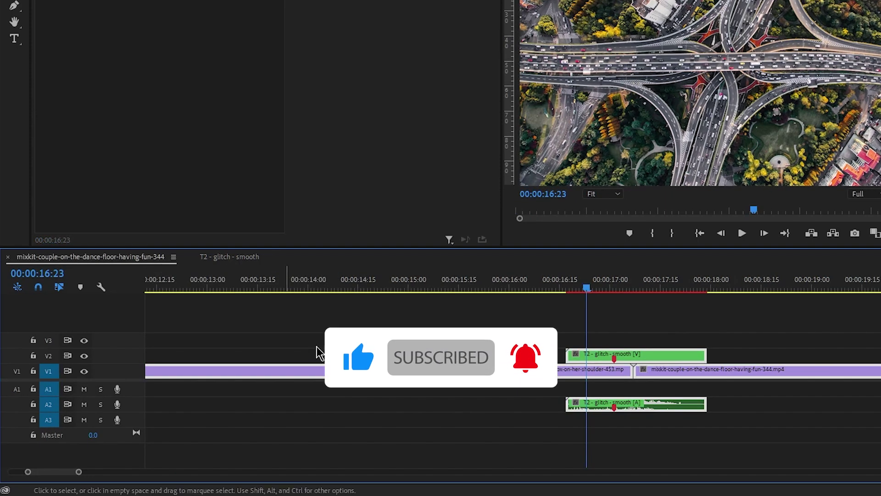
Step: Split the woman-with-boombox clip on V1 at 00:00:16:17, where the T2 - glitch - smooth transition starts
scroll(693, 402, "up", 2, "alt")
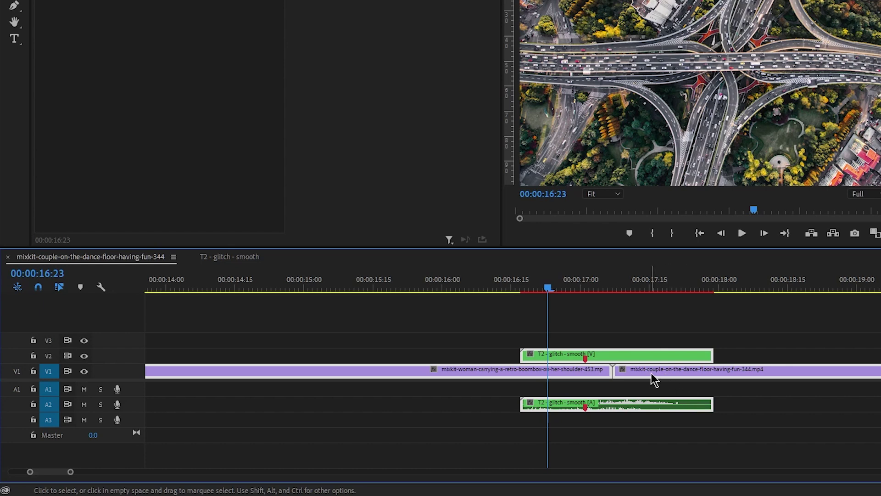
left_click(415, 328)
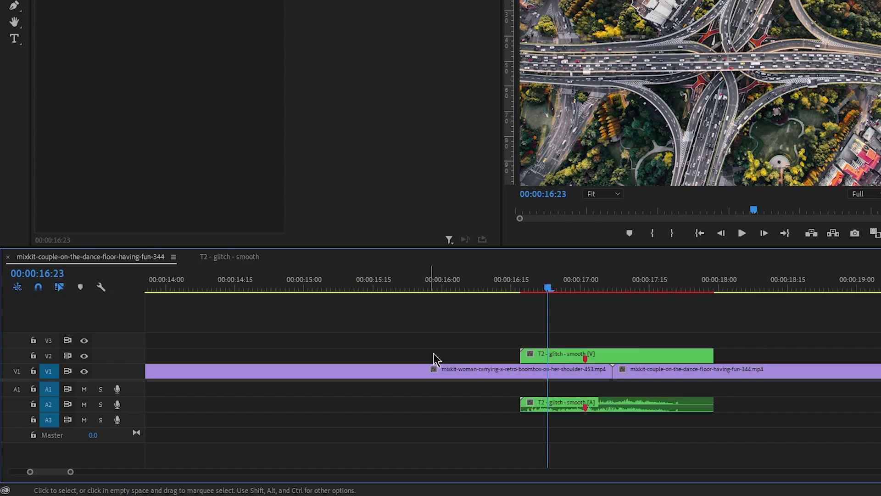
left_click(503, 378)
left_click(659, 377)
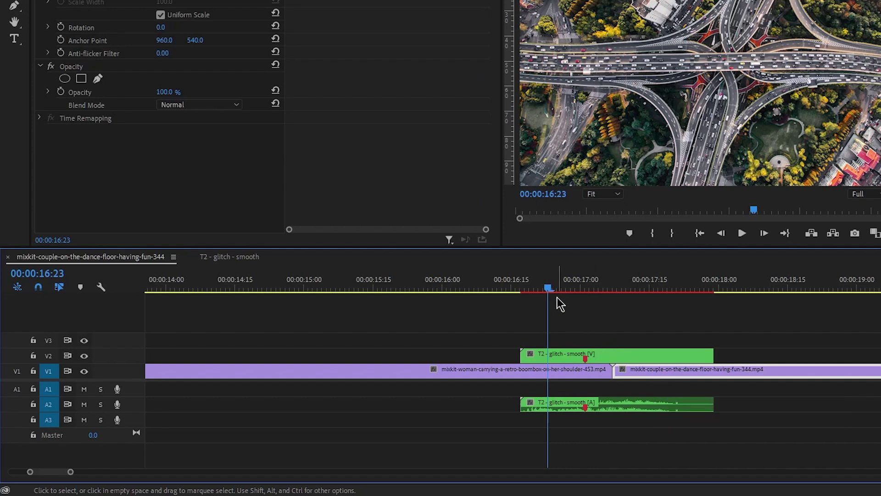
left_click_drag(547, 289, 526, 289)
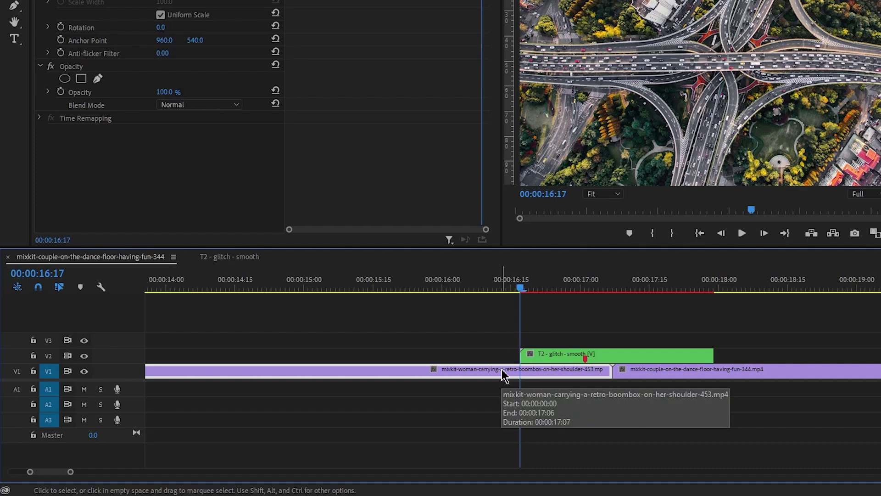
key("ctrl+k")
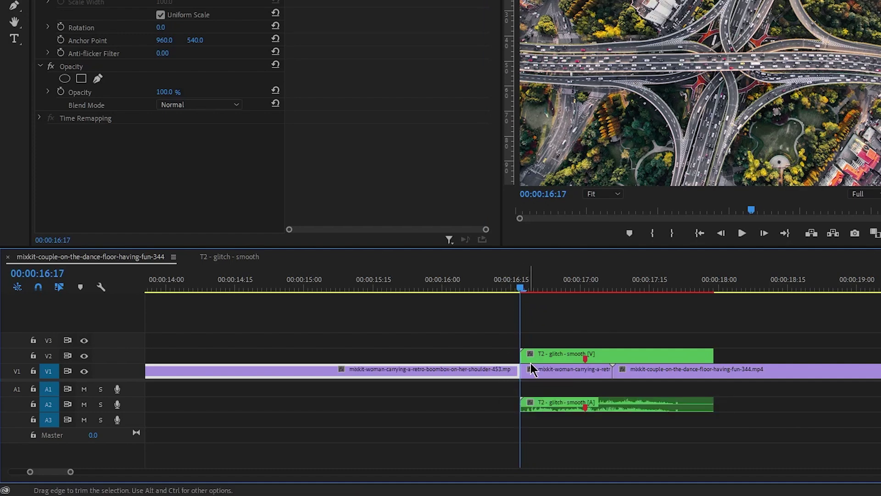
left_click(544, 359)
left_click(486, 398)
left_click(553, 374)
scroll(532, 402, "up", 3)
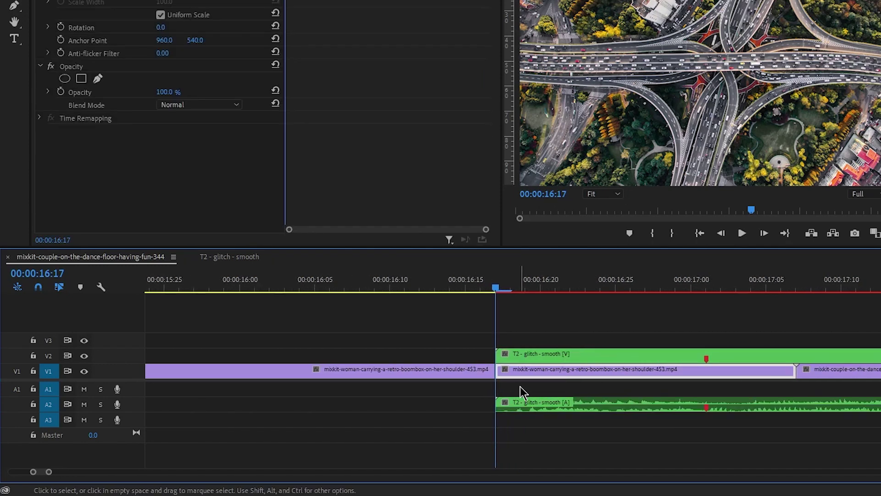
Step: Split the couple-on-the-dance-floor clip on V1 at 00:00:17:29, where the T2 - glitch - smooth transition ends
left_click_drag(517, 314, 551, 392)
scroll(665, 374, "down", 4)
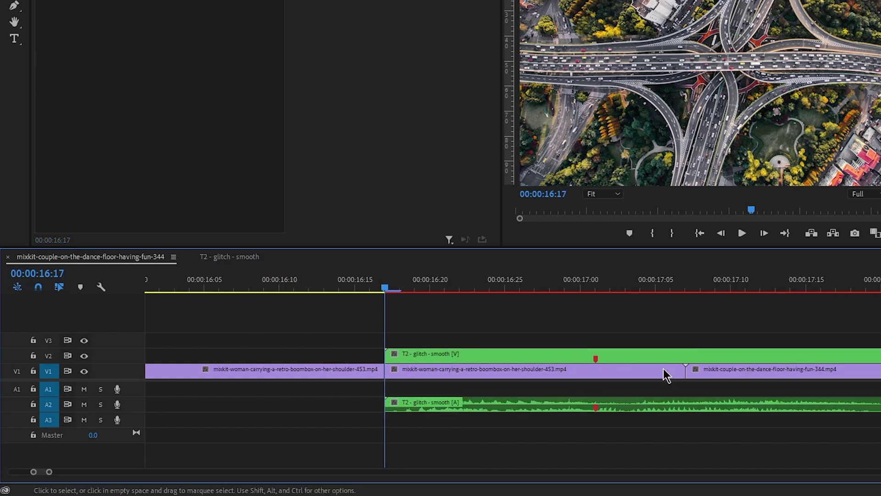
scroll(687, 403, "up", 3)
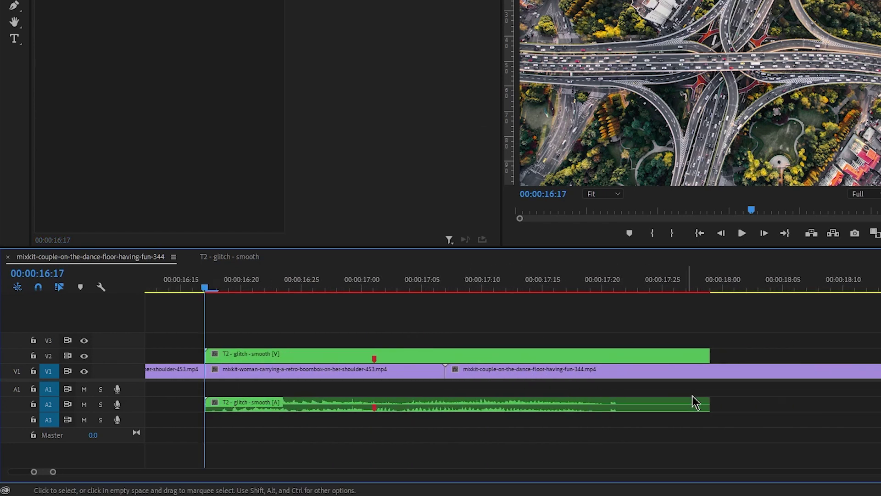
left_click(734, 288)
left_click_drag(733, 288, 713, 288)
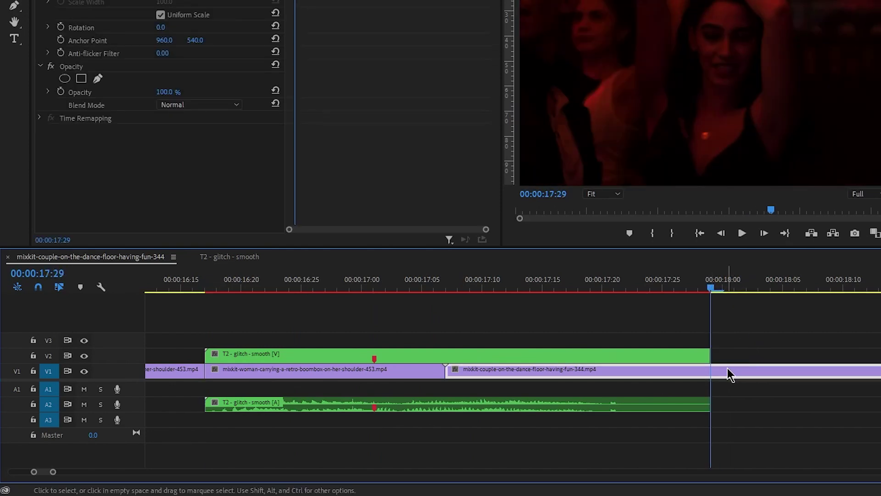
key("ctrl")
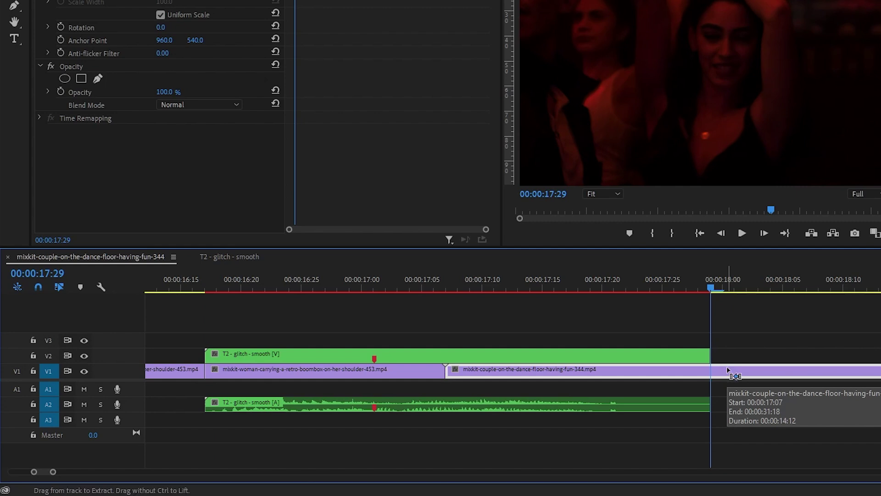
key("ctrl+k")
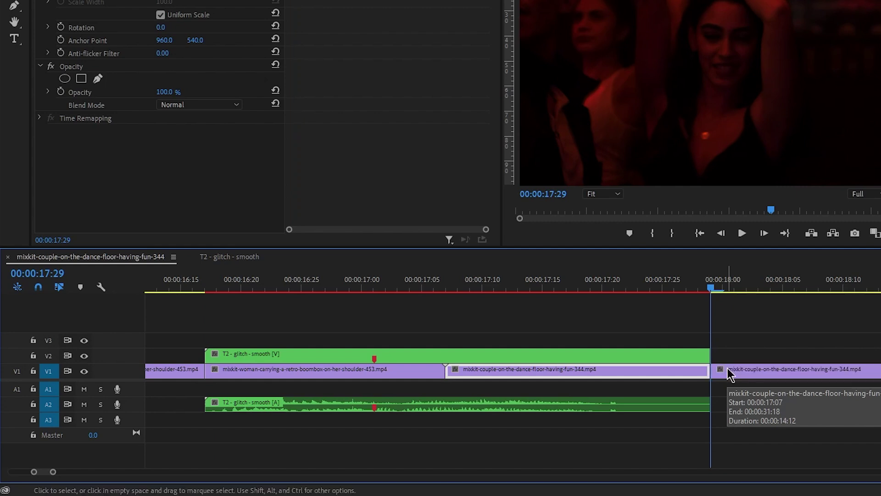
key("minus")
left_click(635, 387)
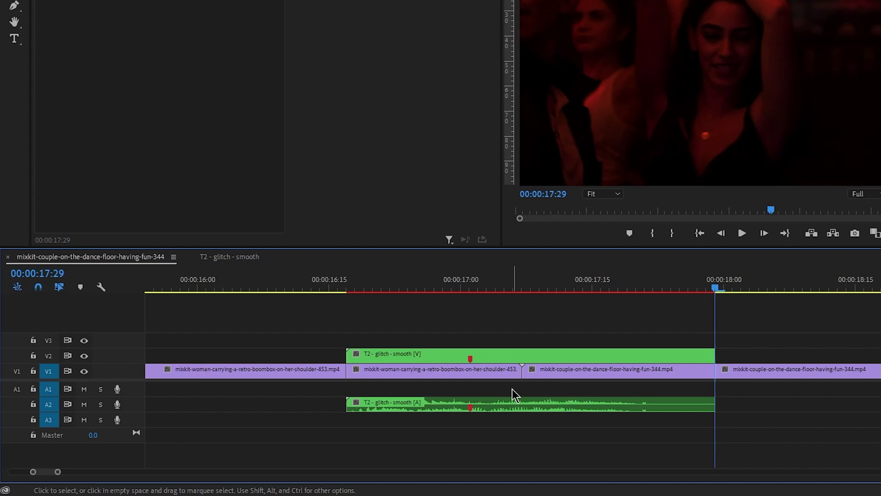
Step: Try moving the two short V1 segments beneath the transition up to track V4, and undo both moves
left_click_drag(485, 385, 576, 376)
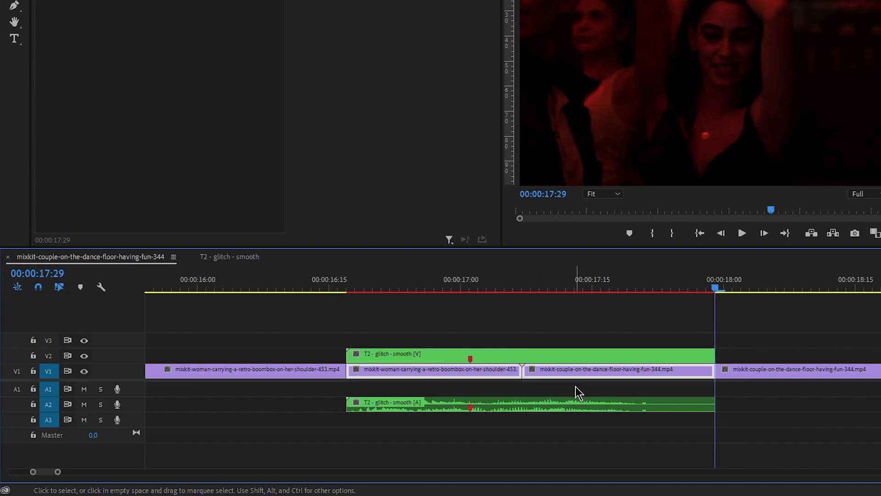
left_click(575, 386)
scroll(579, 387, "up", 1)
left_click(576, 373)
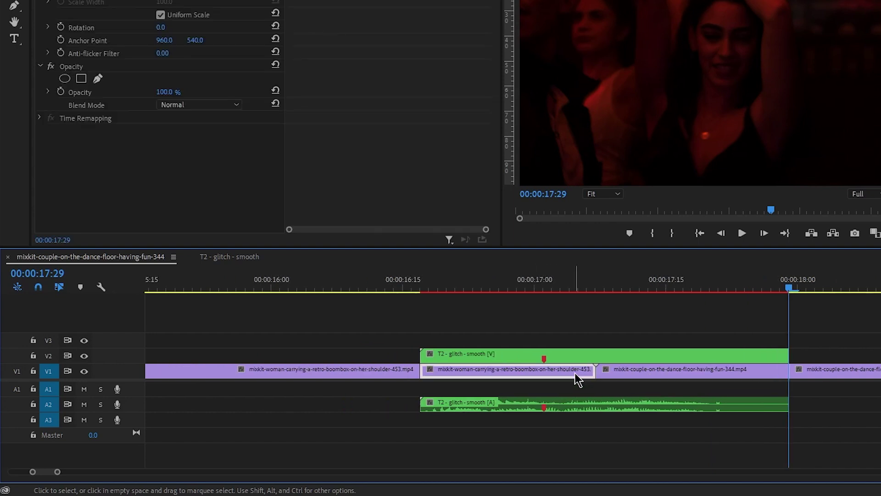
left_click_drag(645, 372, 654, 327)
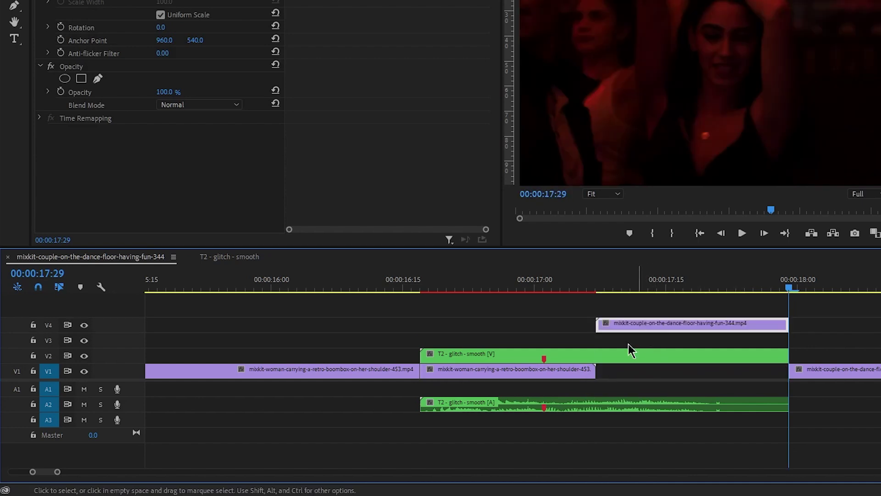
left_click_drag(570, 370, 538, 344)
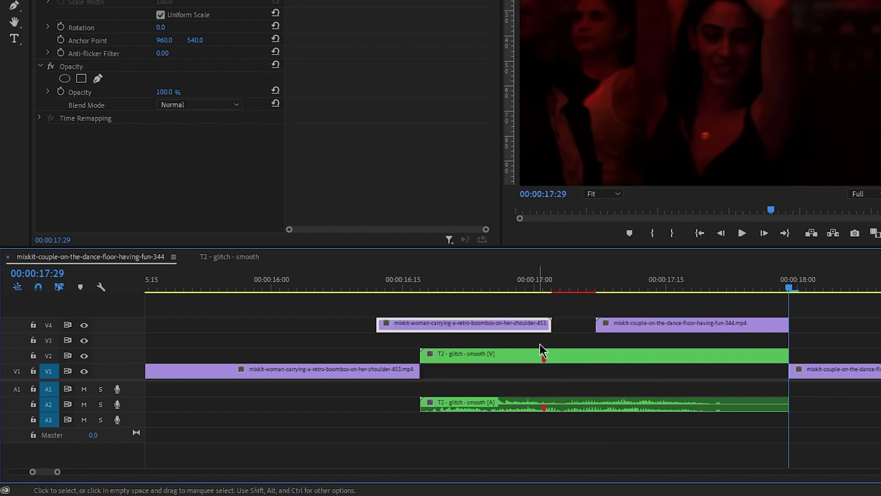
left_click(623, 384)
key("ctrl+z")
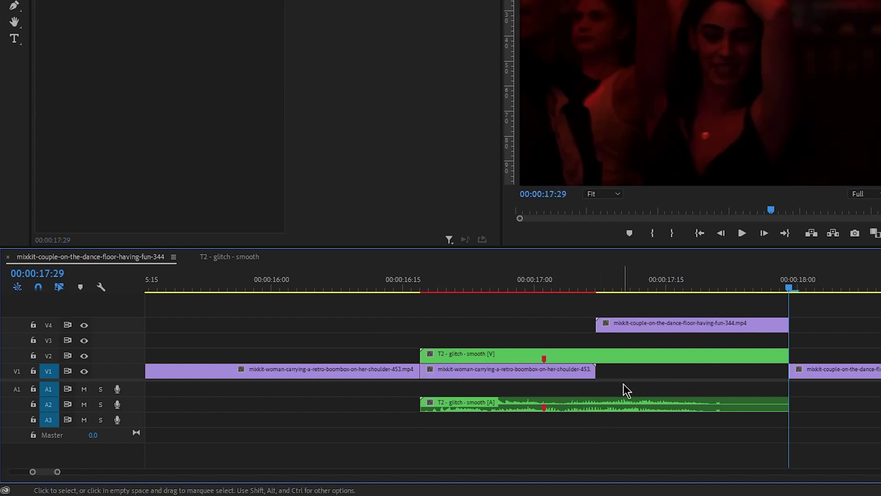
key("ctrl+z")
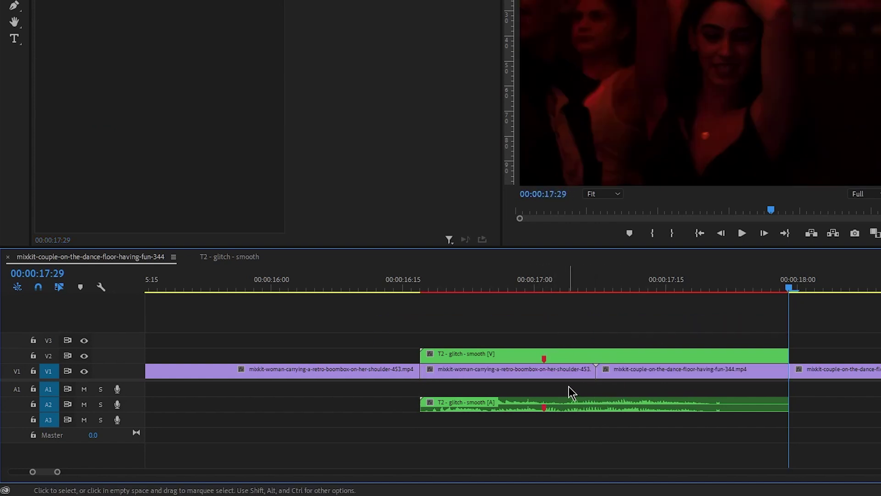
Step: Select both short V1 segments beneath T2 - glitch - smooth and look over the commands available for them
left_click_drag(538, 384, 668, 372)
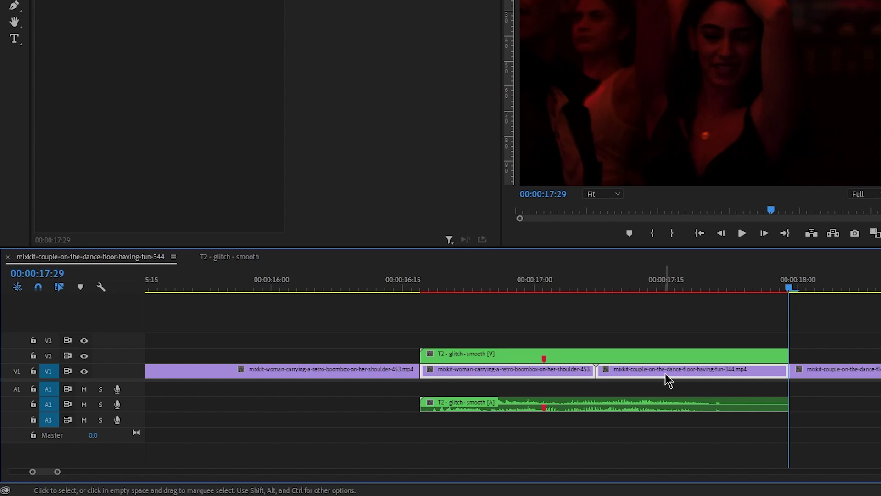
right_click(637, 371)
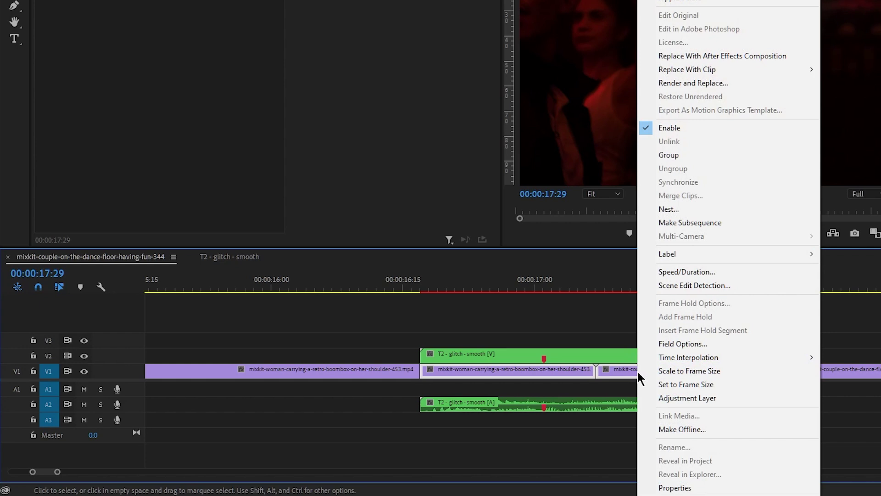
left_click(574, 314)
left_click_drag(533, 386, 693, 381)
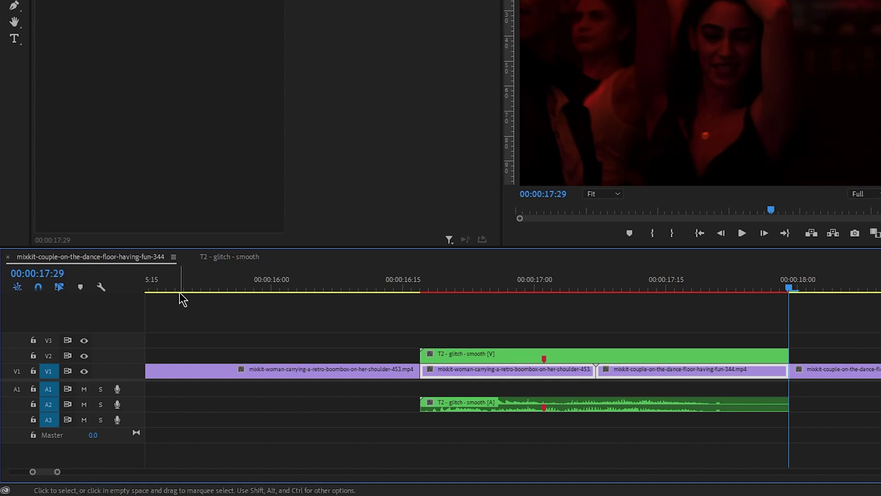
Step: Match the Shot 46 and Shot 47 placeholders in T2 - glitch - smooth against the cut V1 segments in the main sequence
left_click(238, 258)
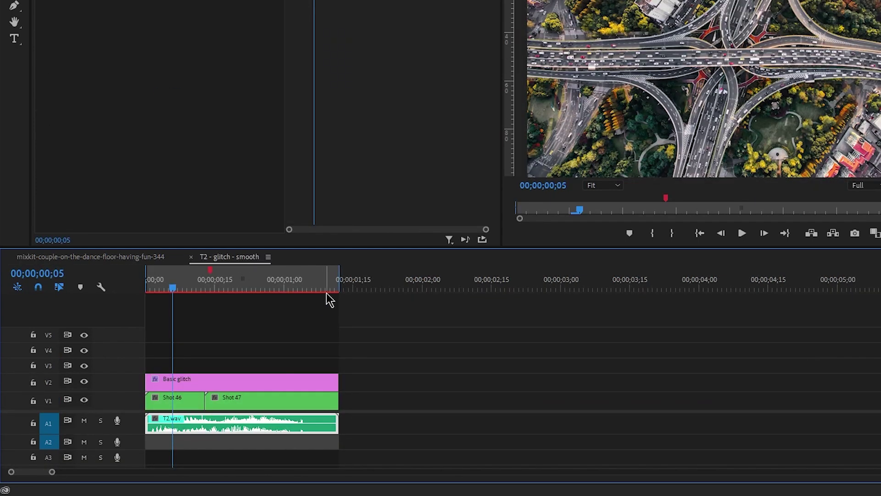
left_click(285, 403)
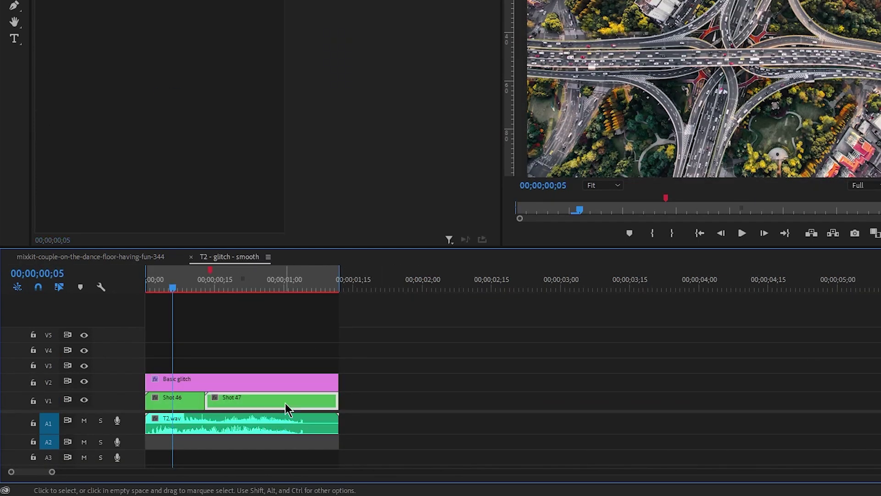
left_click(187, 406)
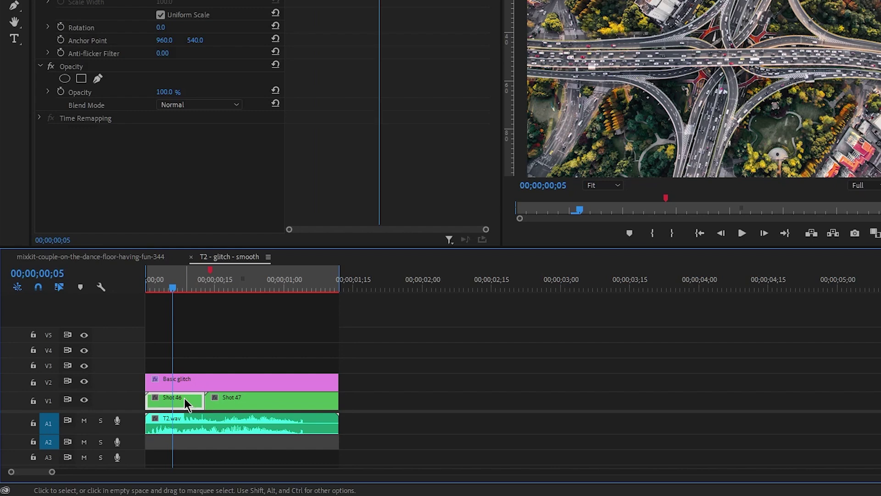
left_click(169, 259)
left_click(532, 375)
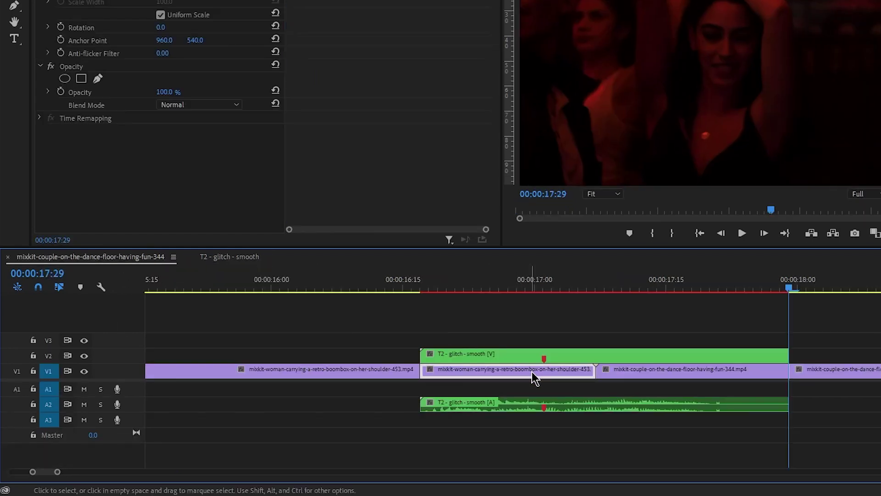
left_click(234, 258)
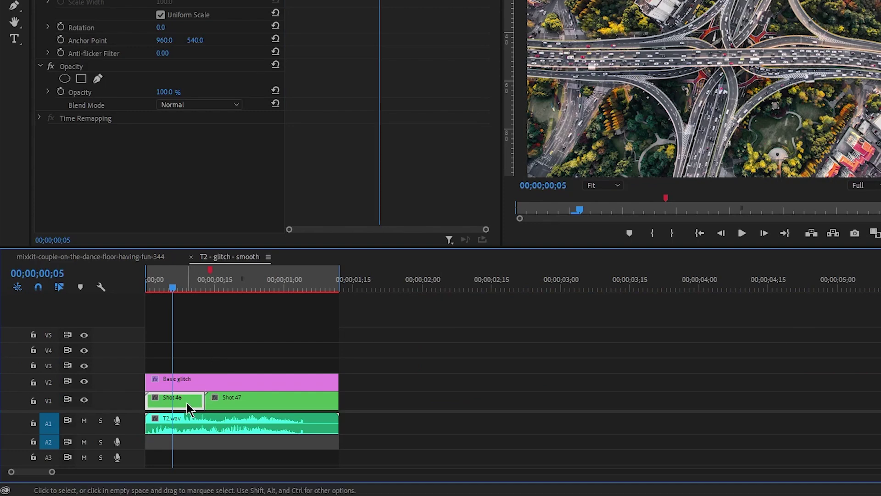
left_click(139, 258)
left_click(532, 379)
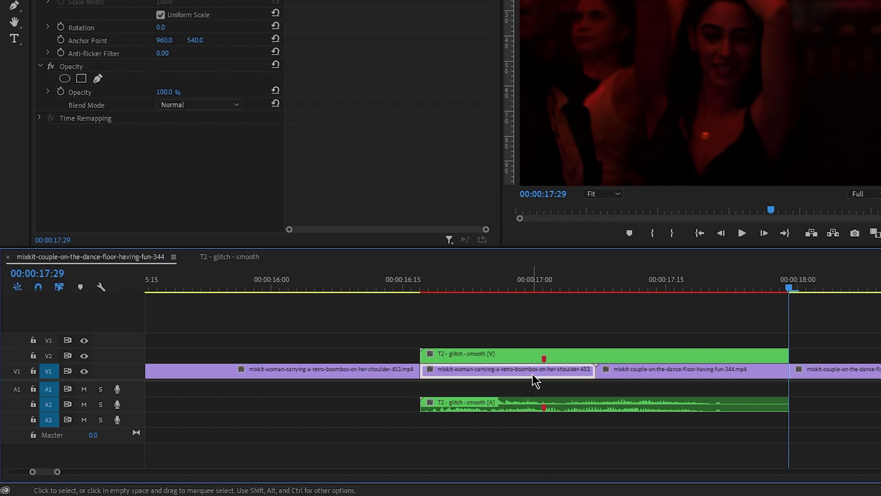
Step: Return to the T2 - glitch - smooth sequence and open the nested Shot 46 placeholder in its own timeline
left_click(227, 258)
left_click(274, 402)
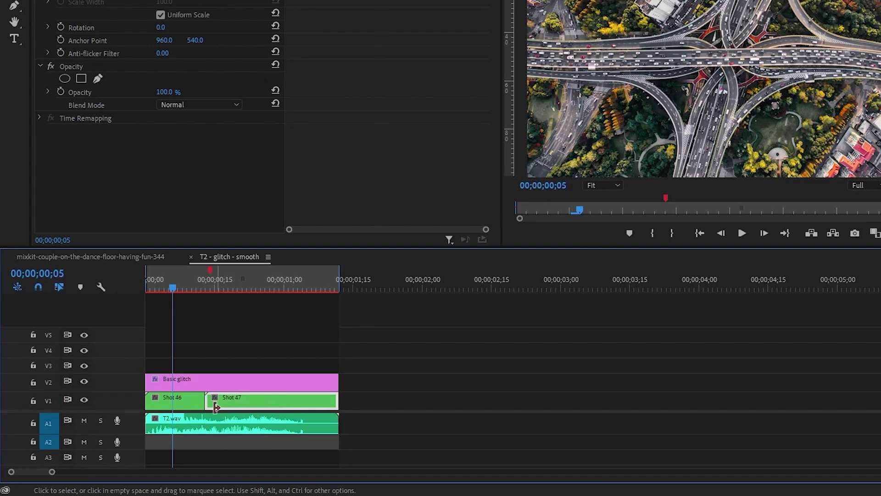
left_click(195, 407)
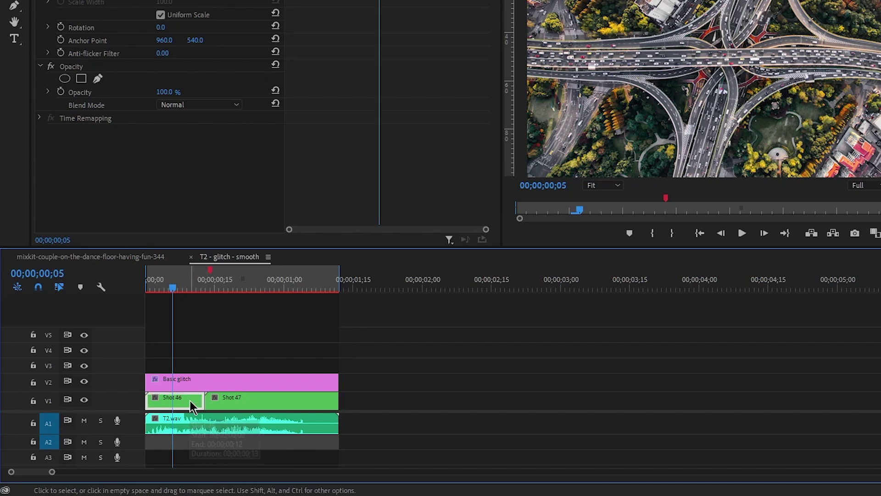
double_click(192, 406)
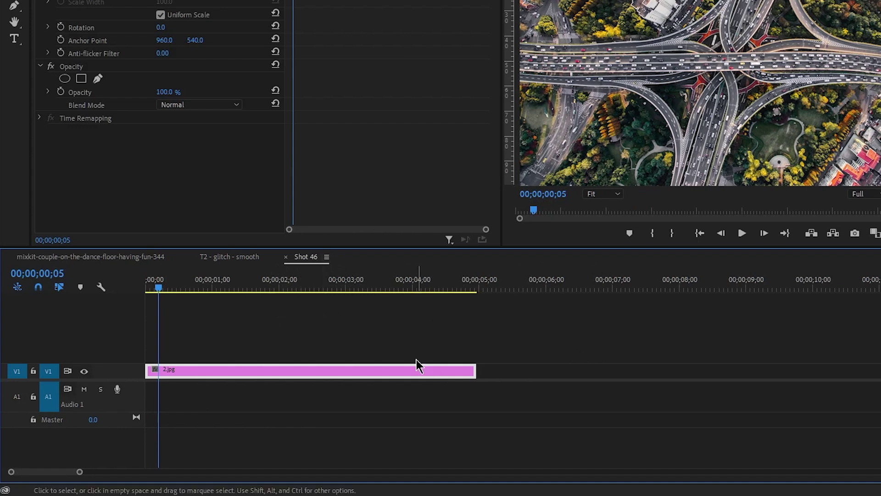
Step: Replace the 2.jpg placeholder in Shot 46 with the two copied segments, pasted at the start of the timeline
left_click_drag(232, 289, 259, 301)
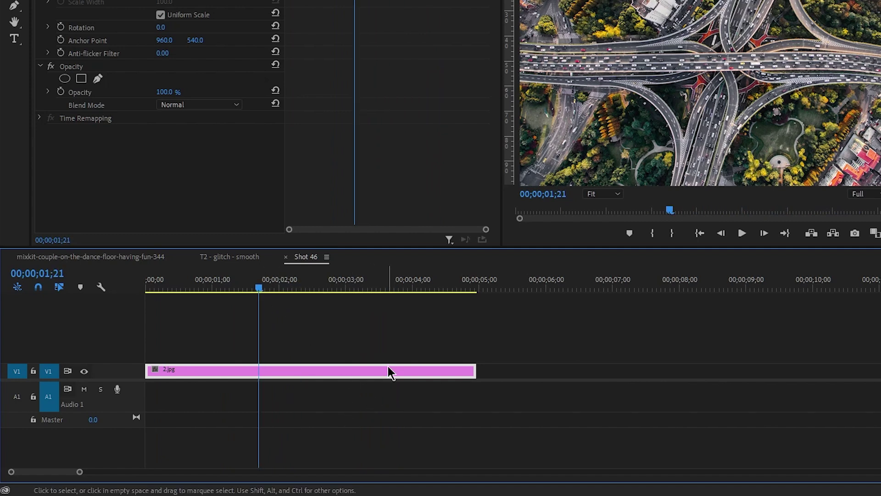
key("Delete")
left_click_drag(256, 290, 145, 290)
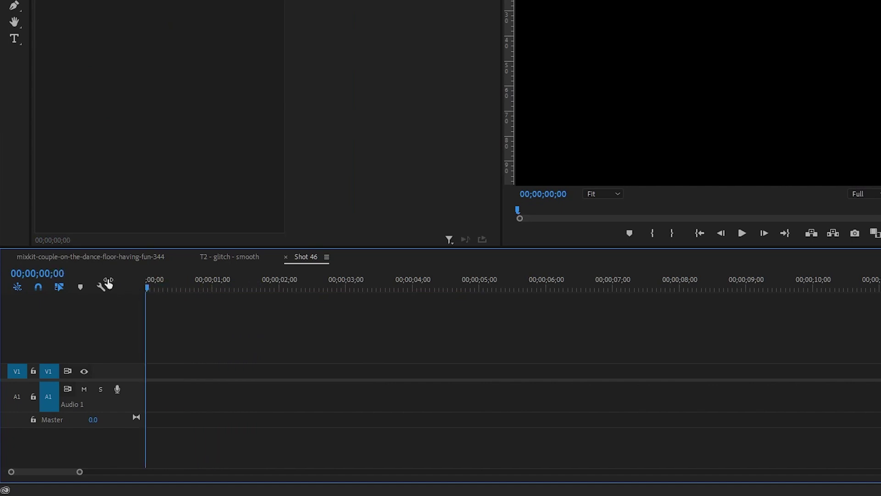
key("ctrl+v")
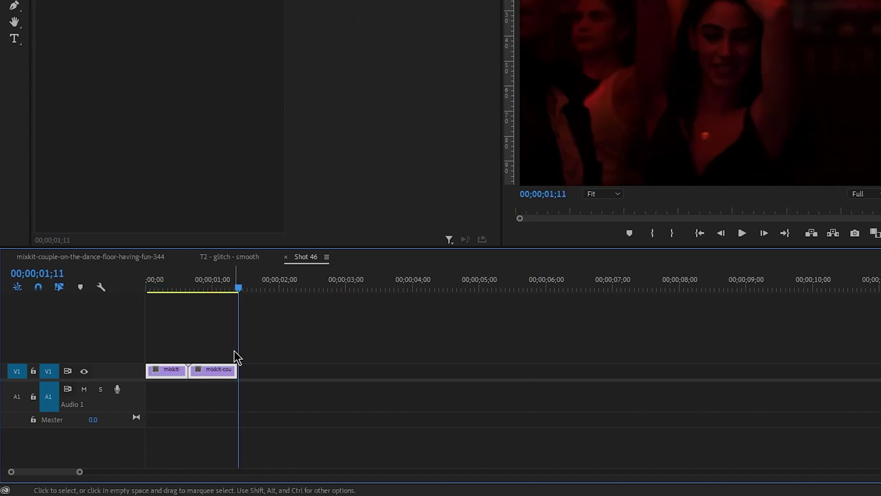
Step: Compare the segments beneath the transition in the main sequence with the T2 - glitch - smooth placeholders, and return to Shot 46
left_click(118, 257)
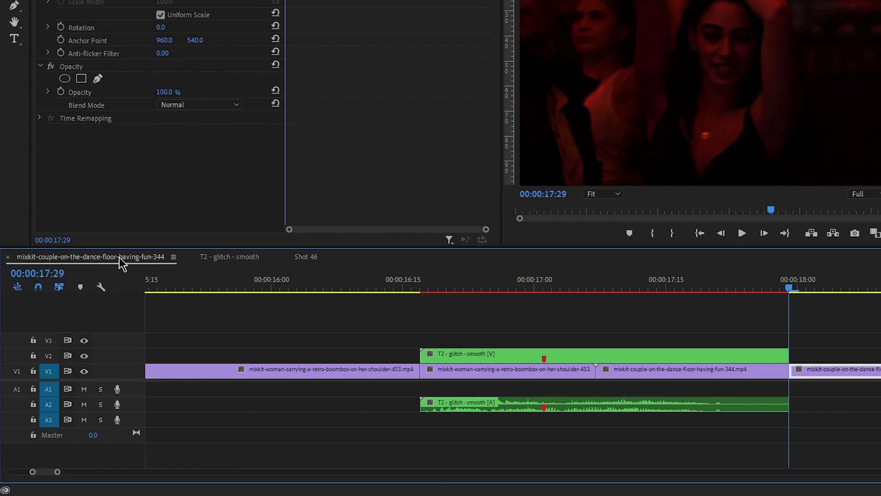
left_click_drag(327, 317, 749, 433)
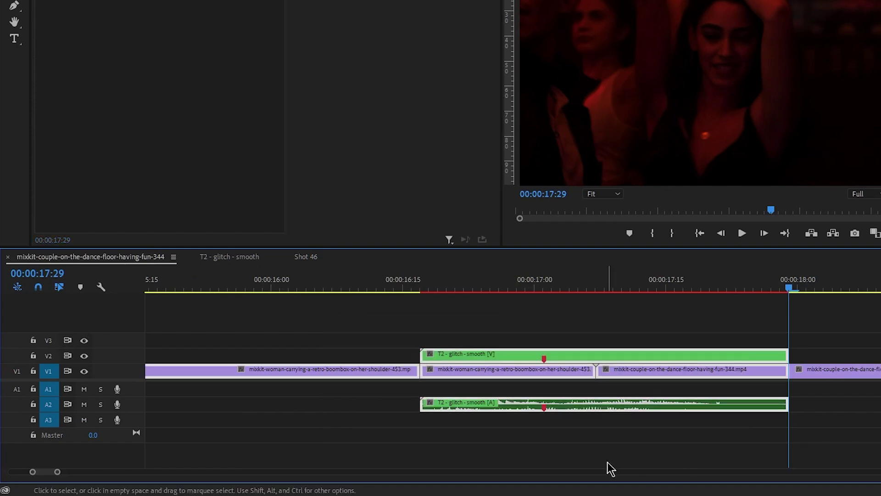
left_click(612, 459)
left_click_drag(572, 383, 687, 380)
left_click(248, 258)
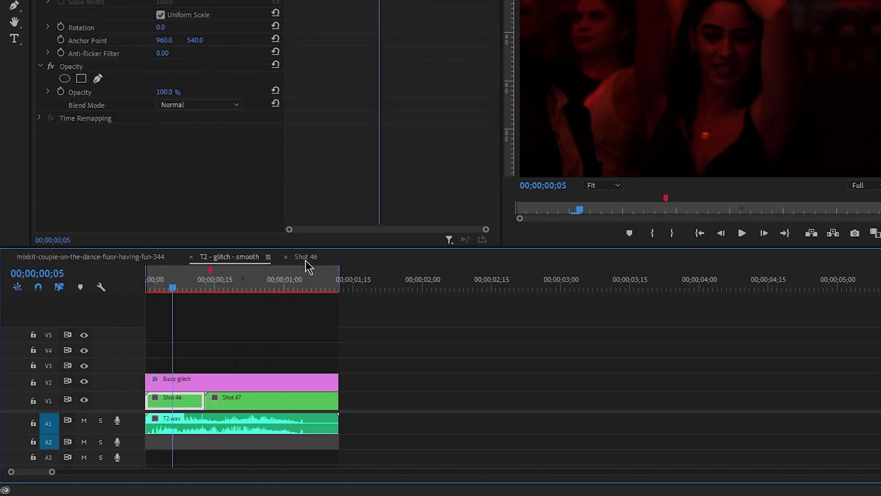
left_click(304, 259)
Step: Delete the dancing couple segment from Shot 46, keeping only the boombox woman segment at the start, and close the Shot 46 timeline
left_click_drag(299, 356, 169, 397)
left_click(178, 424)
left_click_drag(166, 320, 159, 402)
left_click_drag(207, 323, 251, 417)
left_click_drag(221, 374, 334, 374)
left_click_drag(278, 415, 420, 329)
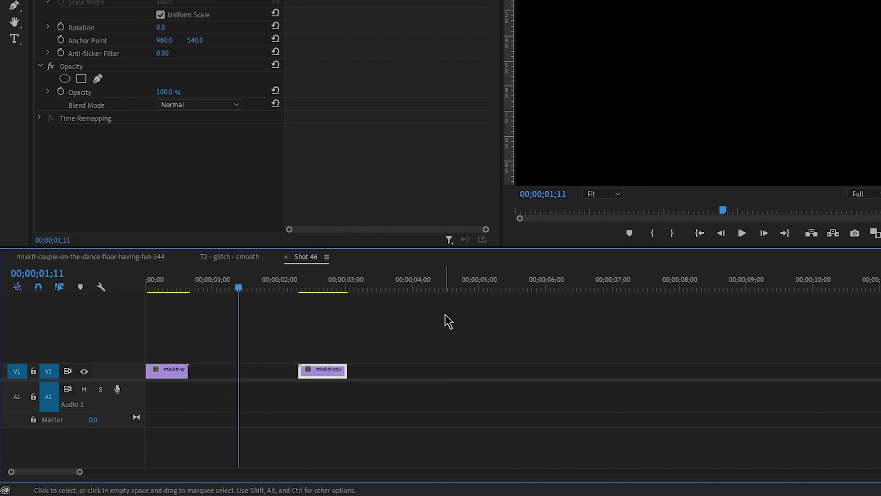
key("Delete")
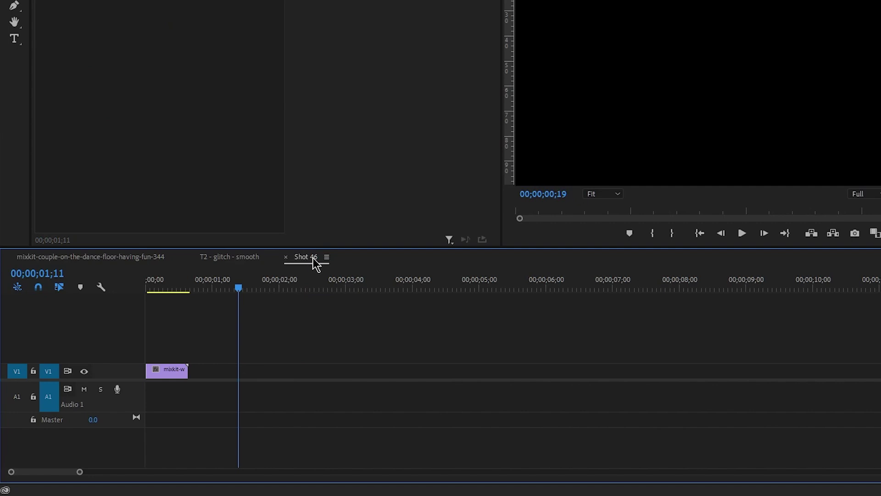
left_click(287, 257)
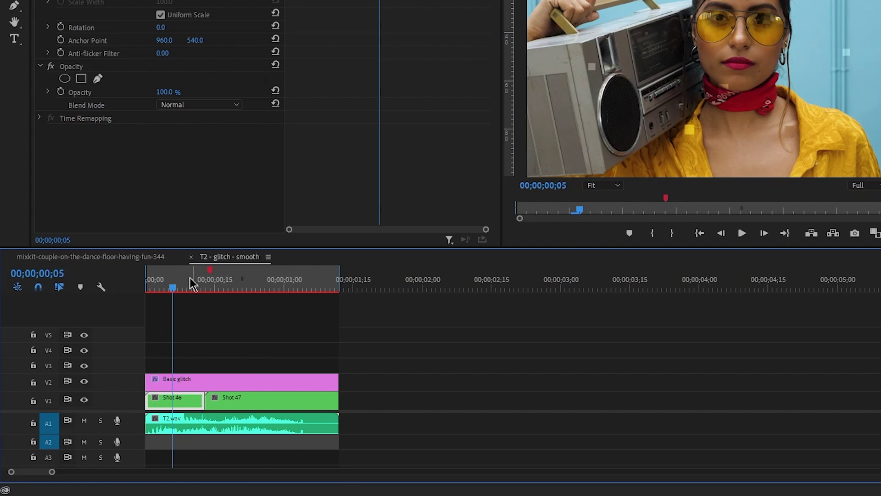
Step: Open the nested Shot 47 and replace its 1-n.jpg placeholder with the two copied segments, pasted at the start
left_click(258, 401)
left_click(262, 282)
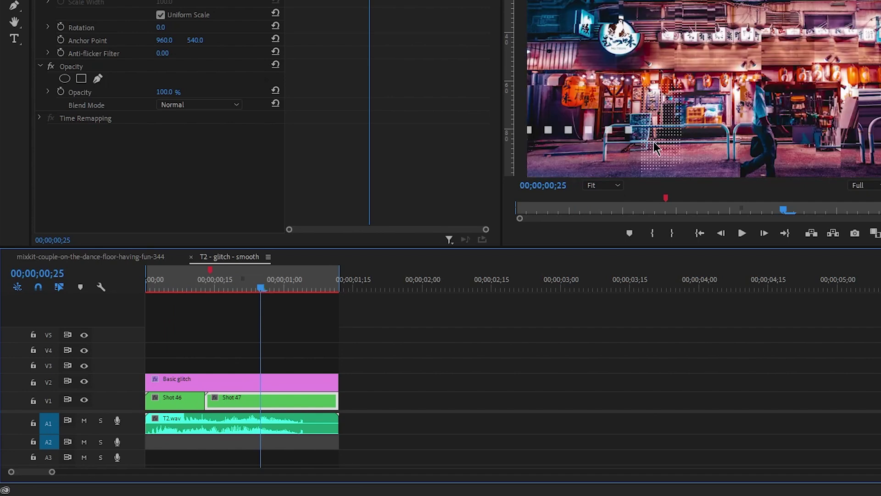
double_click(324, 404)
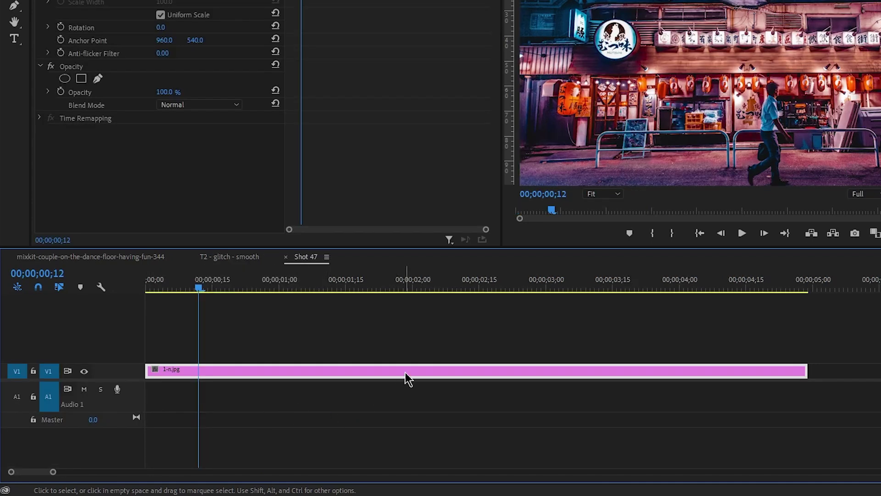
key("Delete")
left_click_drag(209, 290, 146, 291)
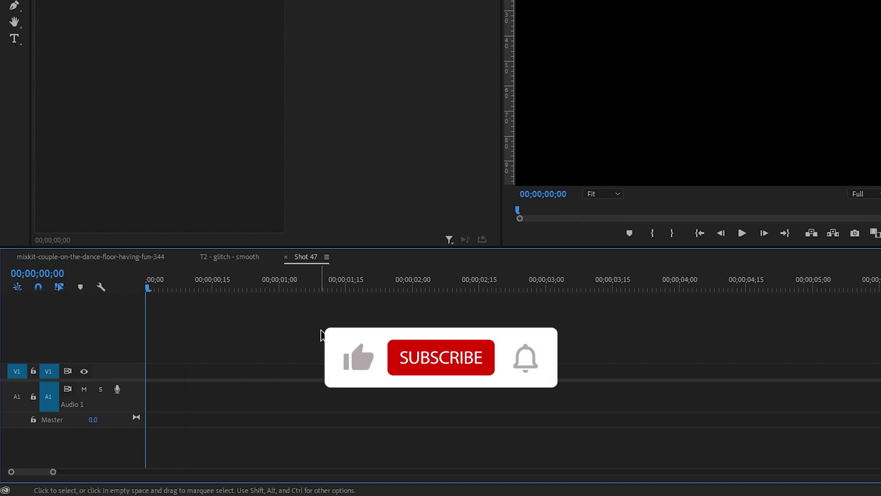
key("ctrl+v")
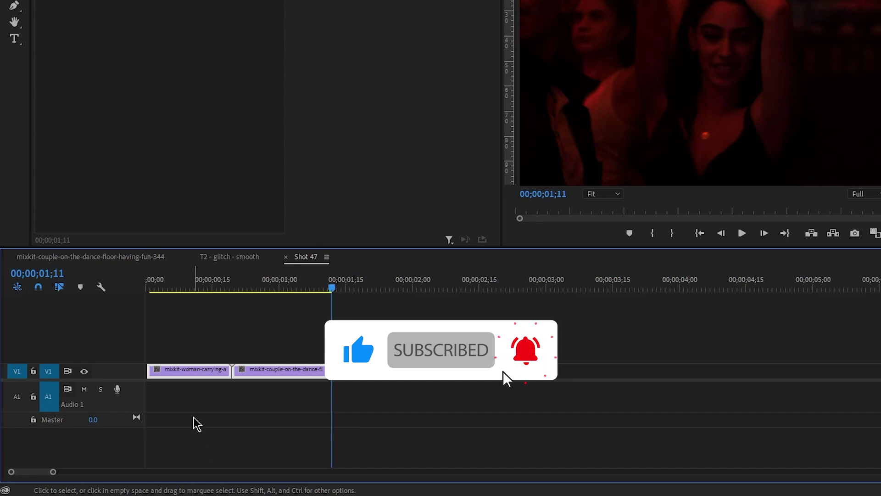
Step: Delete the boombox woman segment from Shot 47 and move the dancing couple segment to the start of the timeline
left_click_drag(210, 312, 186, 426)
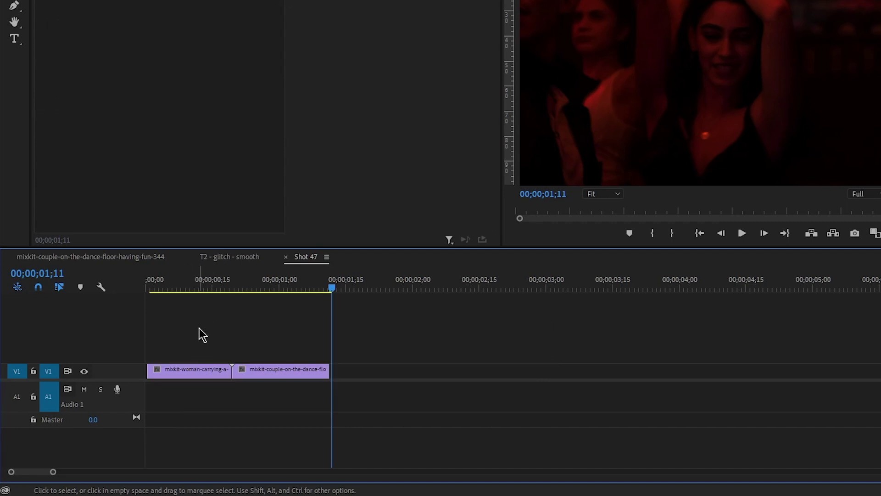
left_click_drag(183, 328, 202, 421)
key("Delete")
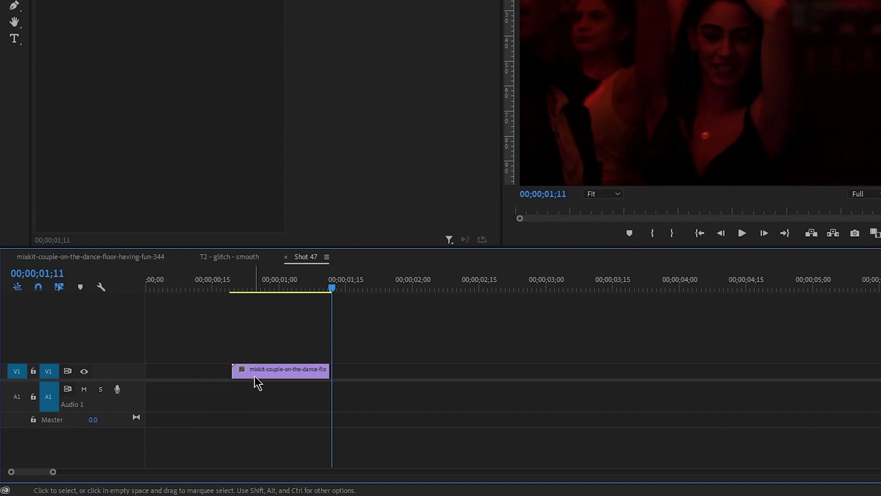
left_click(275, 374)
left_click_drag(275, 374, 178, 373)
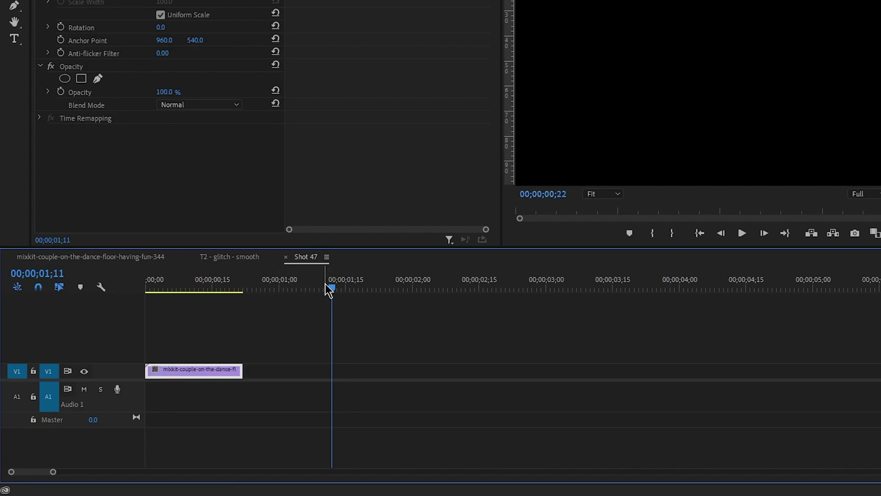
Step: Close the Shot 47 and T2 - glitch - smooth timelines to return to the main sequence
left_click(286, 257)
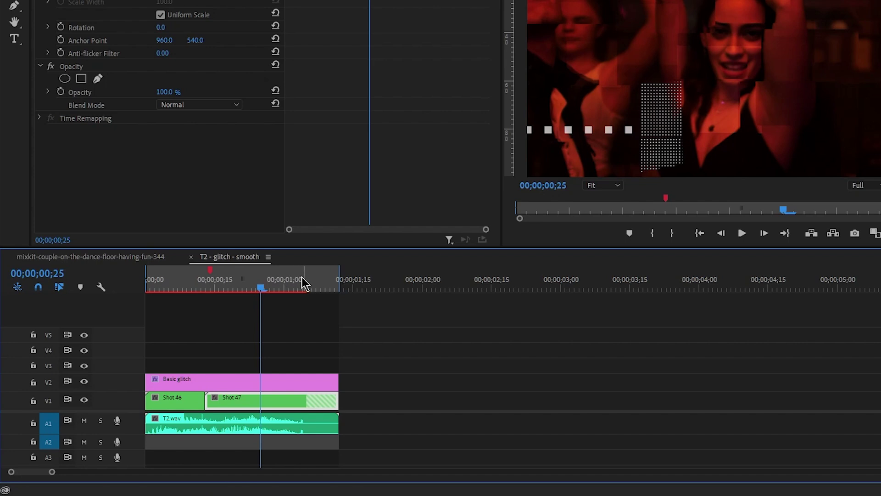
left_click_drag(427, 318, 267, 404)
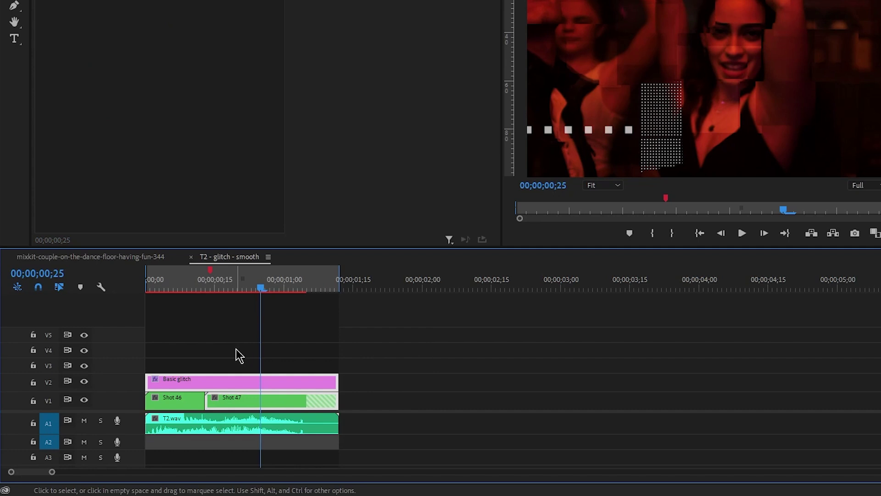
left_click(191, 257)
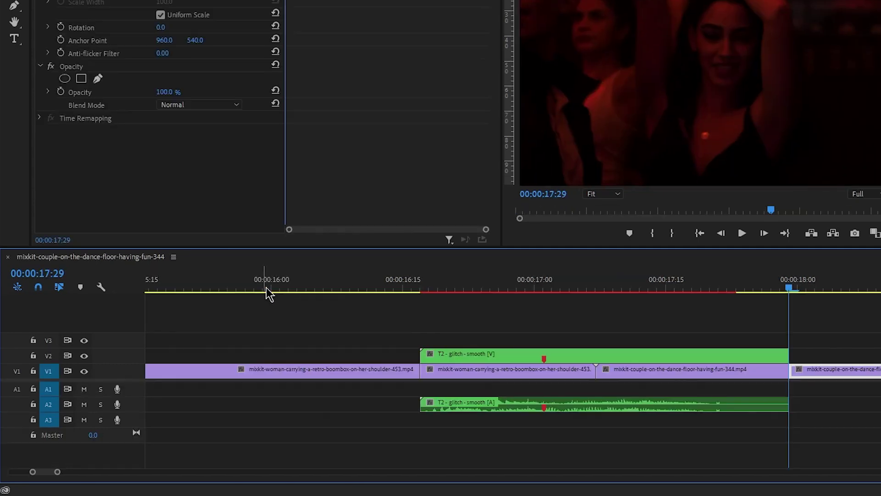
Step: Mark the transition's range from 00:00:16:17 to 00:00:17:29 with In and Out points and render its effects In to Out
mouse_move(403, 288)
left_mouse_down()
mouse_move(378, 288)
mouse_move(412, 287)
left_mouse_up()
left_click_drag(289, 296, 812, 445)
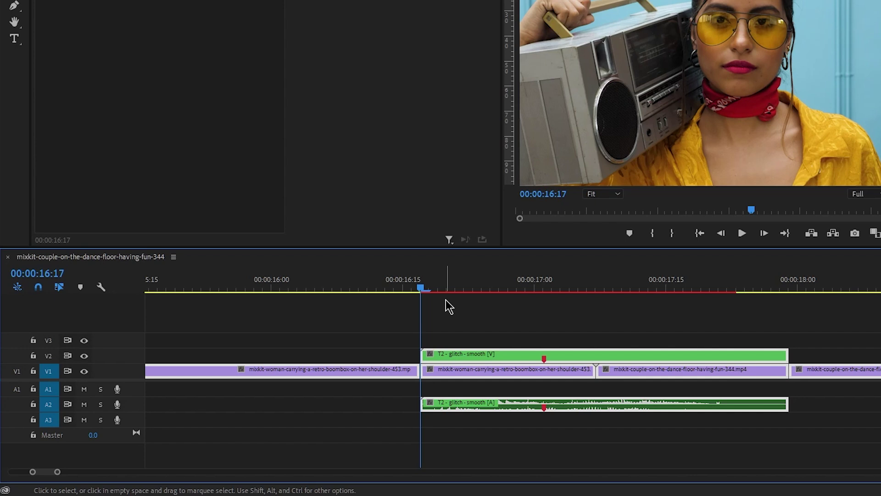
mouse_move(420, 288)
left_mouse_down()
mouse_move(392, 294)
mouse_move(417, 290)
left_mouse_up()
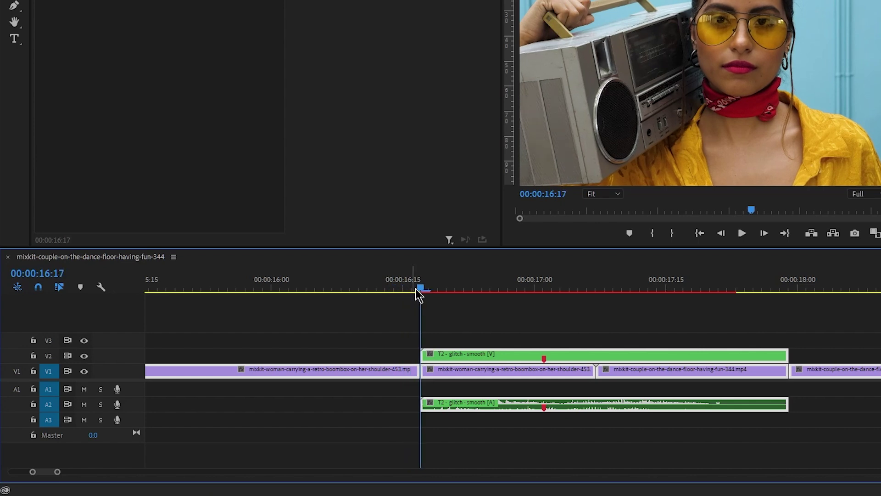
key("i")
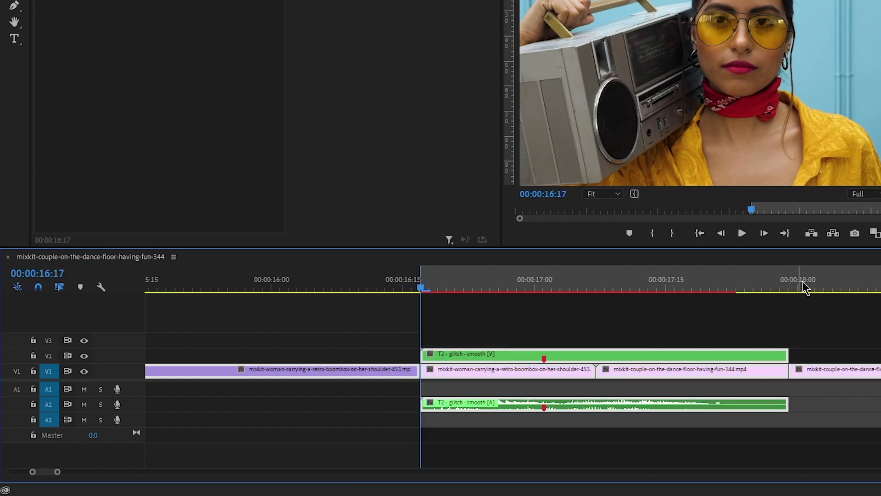
left_click_drag(811, 285, 792, 286)
key("o")
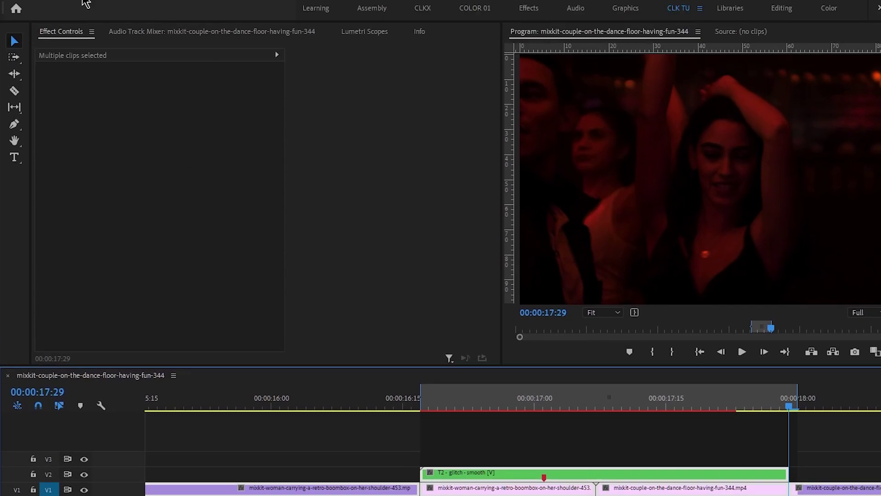
left_click(86, 20)
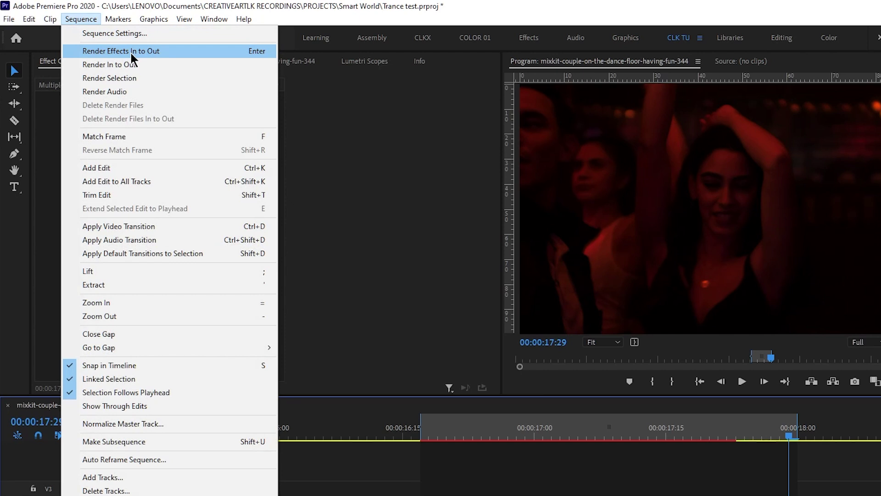
left_click(133, 52)
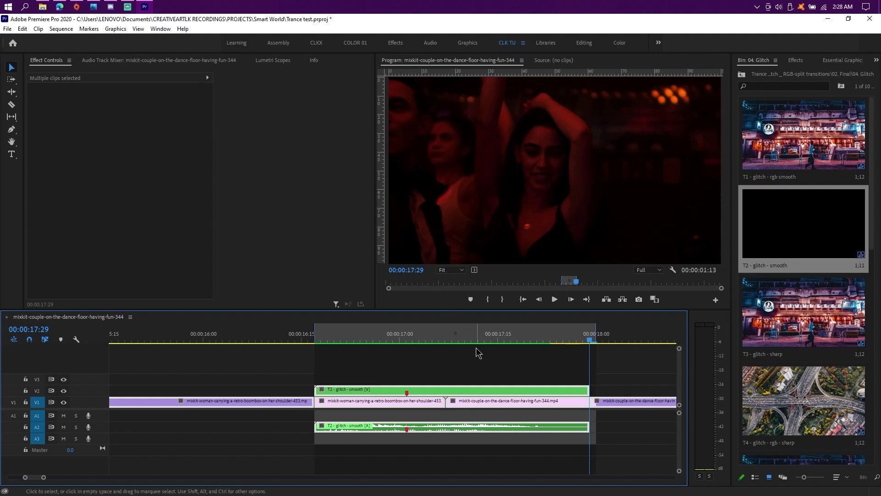
Step: Play the rendered transition several times from just before its start to check how the two clips blend
left_click(500, 443)
left_click_drag(435, 446, 573, 424)
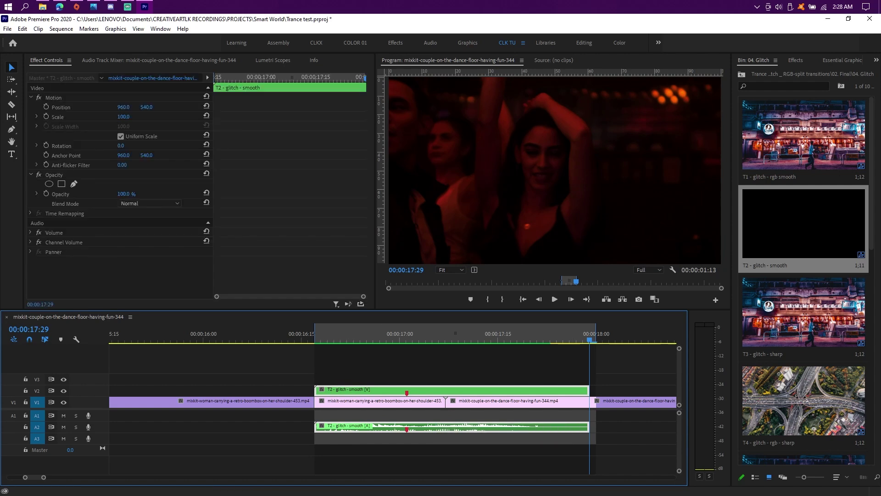
key("F10")
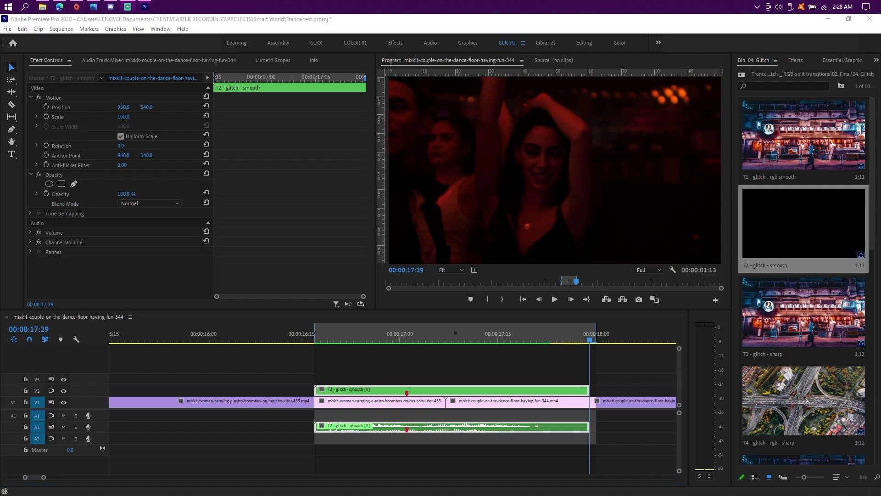
left_click(311, 337)
key("space")
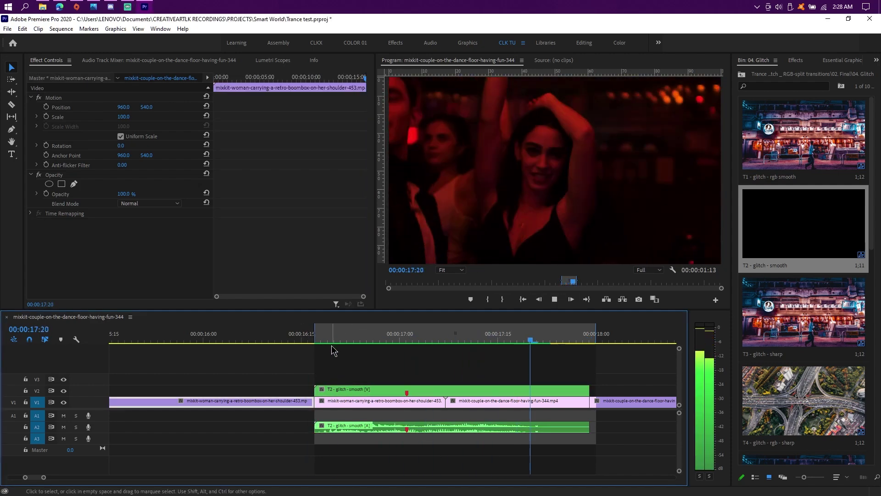
key("space")
key("minus")
key("minus")
scroll(363, 383, "up", 2)
mouse_move(288, 338)
left_mouse_down()
mouse_move(358, 338)
mouse_move(280, 342)
left_mouse_up()
key("space")
left_click(271, 340)
key("space")
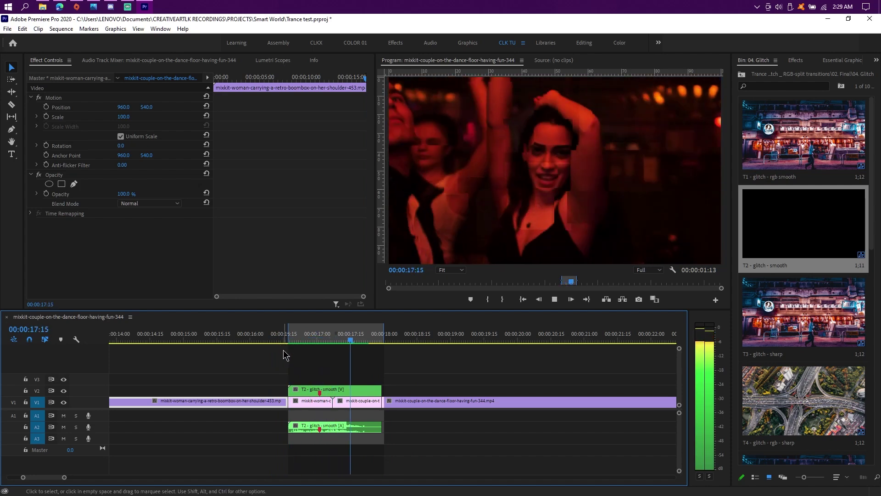
left_click(289, 340)
key("space")
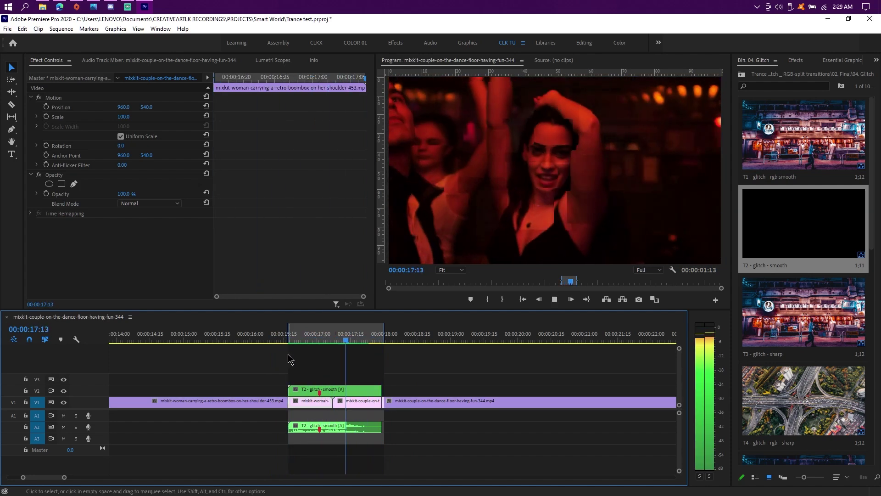
key("space")
Step: Delete the T2 - glitch - smooth clip with its audio and the two short V1 segments beneath it
scroll(338, 379, "up", 3)
scroll(388, 400, "left", 2)
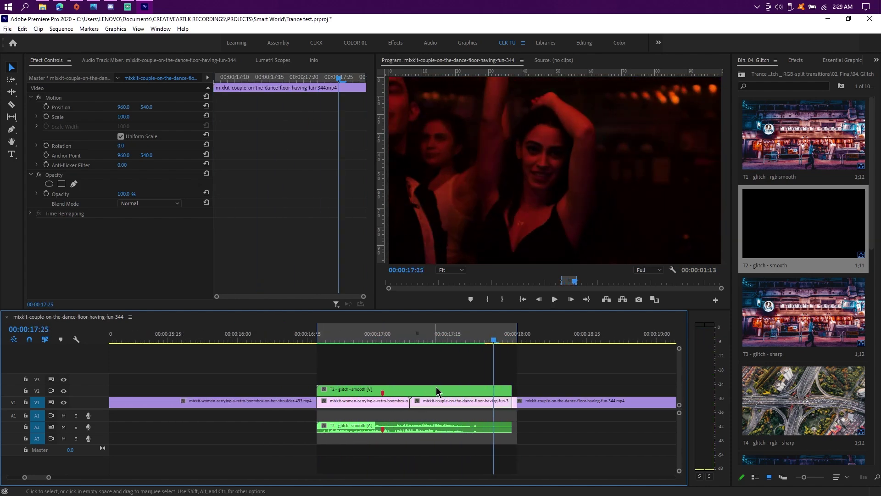
left_click(450, 373)
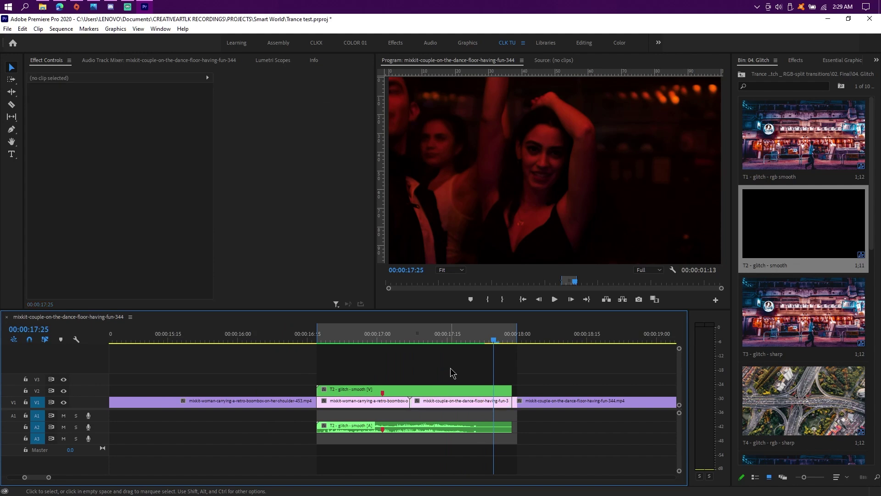
left_click(456, 391)
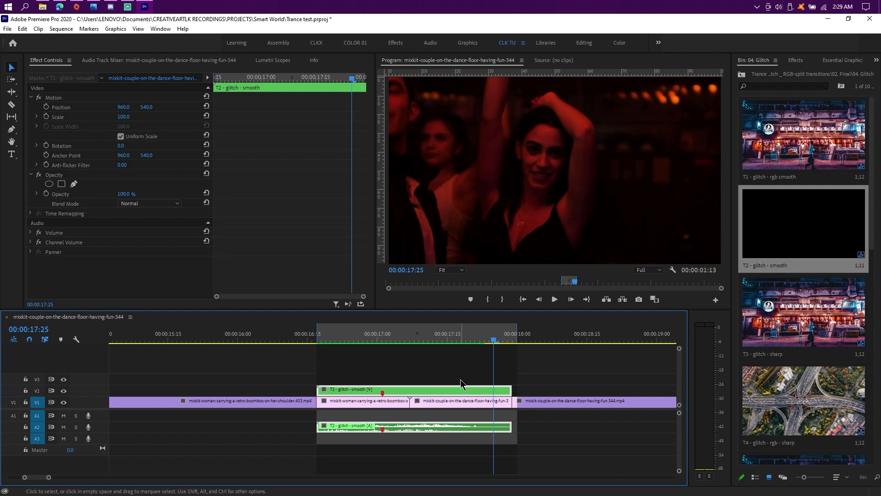
key("Delete")
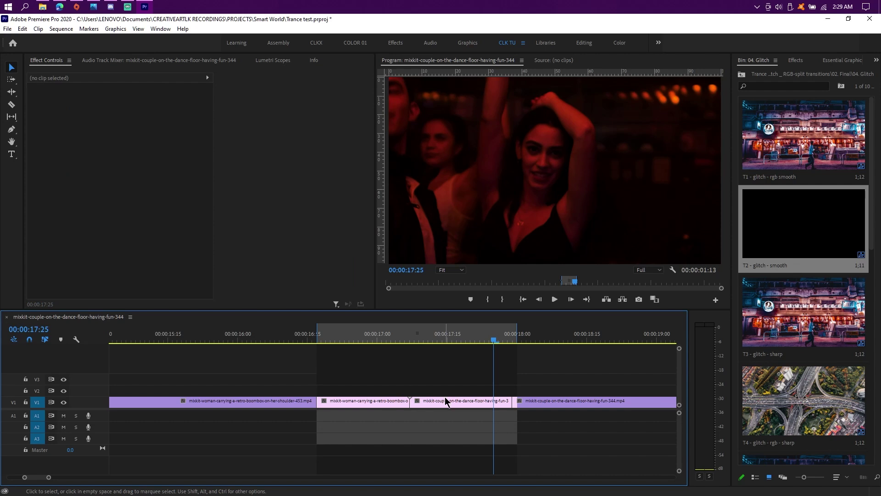
left_click_drag(378, 378, 474, 466)
key("Delete")
Step: Extend the ends of the boombox woman and dancing couple clips on V1 so they meet at the original cut
left_click(295, 401)
left_click_drag(348, 398, 408, 400)
left_click(506, 401)
left_click_drag(504, 401, 410, 401)
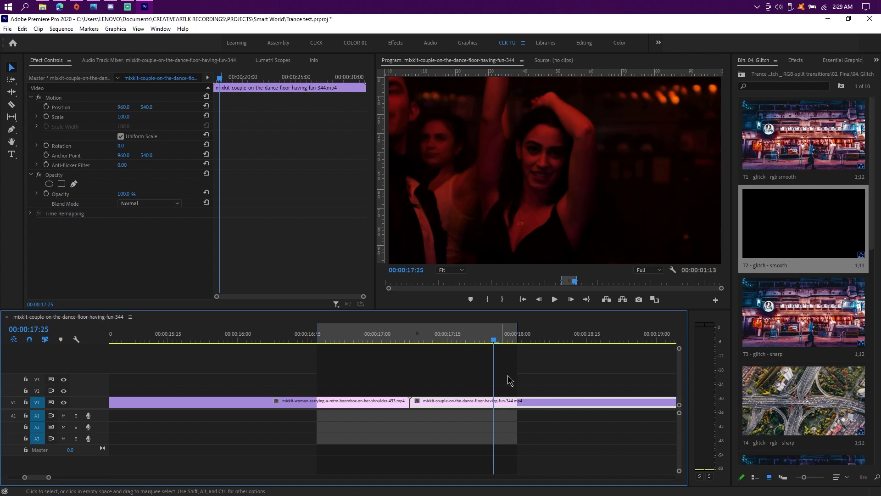
Step: Clear the sequence's In and Out points
left_click_drag(448, 337, 389, 336)
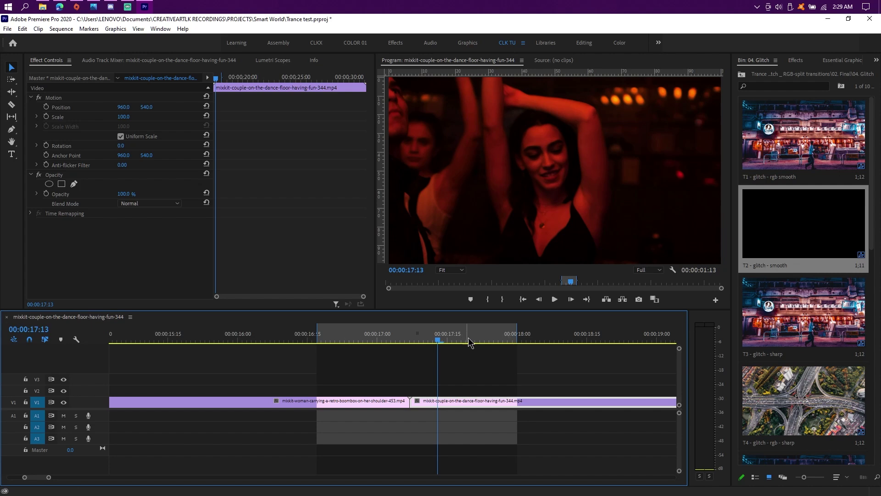
right_click(476, 339)
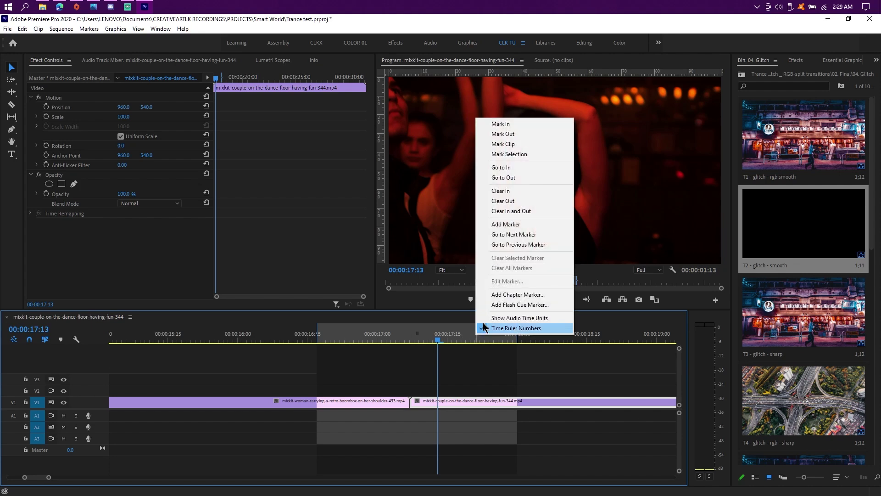
left_click(533, 210)
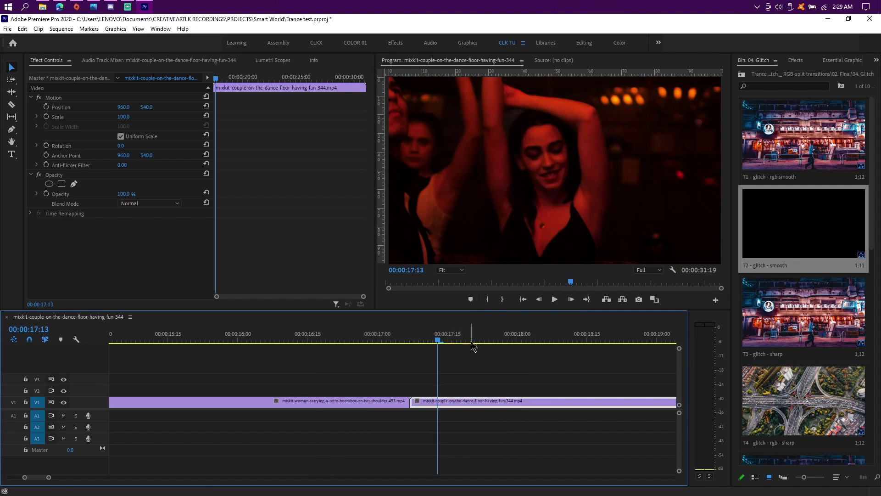
Step: Go up from the 04. Glitch bin to 02. Final and open the 01. Zoom transitions bin
left_click(742, 75)
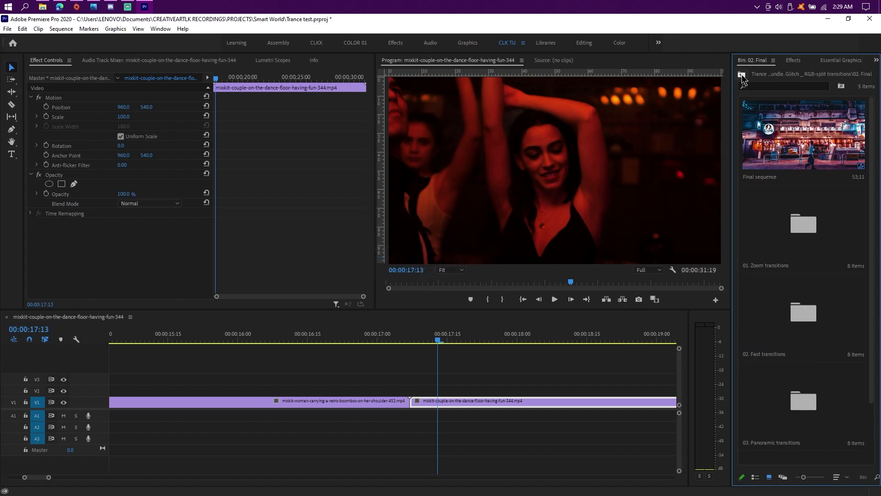
scroll(803, 255, "down", 2)
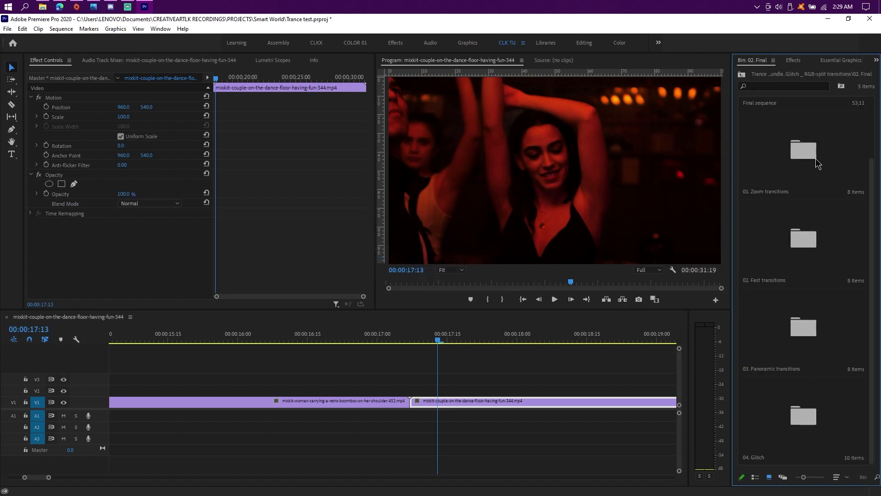
left_click(805, 149)
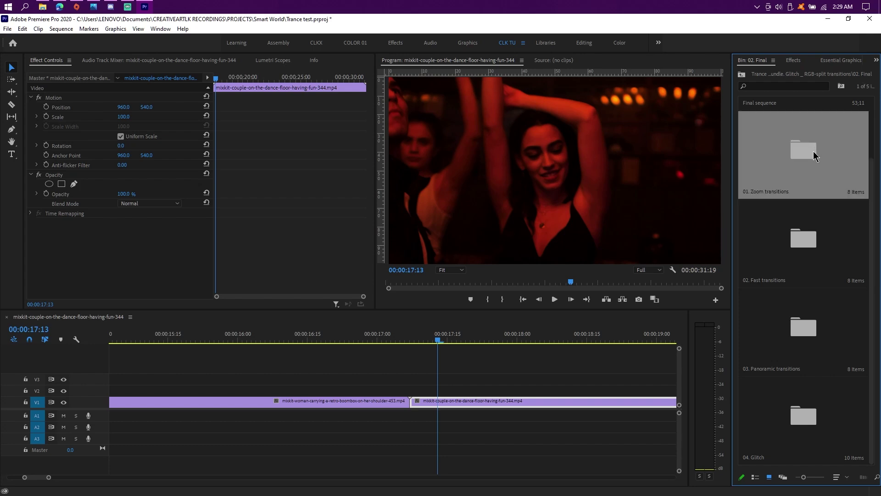
double_click(814, 157)
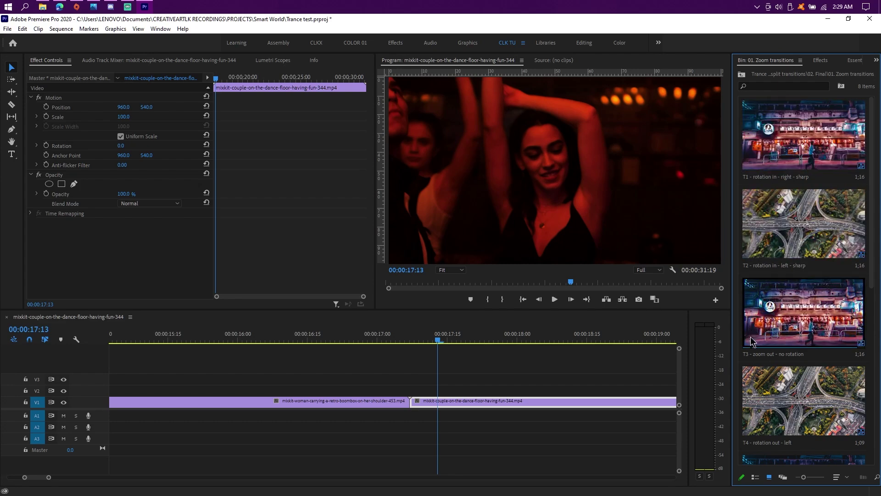
Step: Place T3 - zoom out - no rotation on V2 and A2 over the cut between the boombox woman and dancing couple clips
left_click(804, 328)
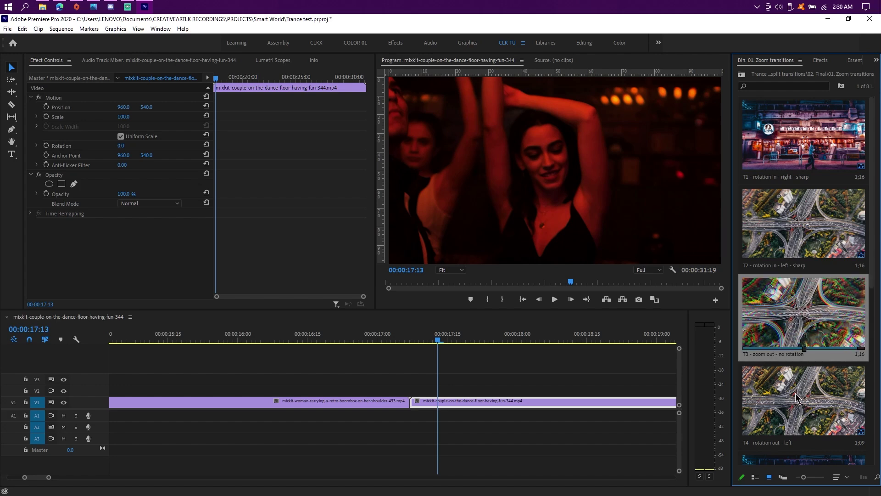
left_click_drag(801, 315, 330, 391)
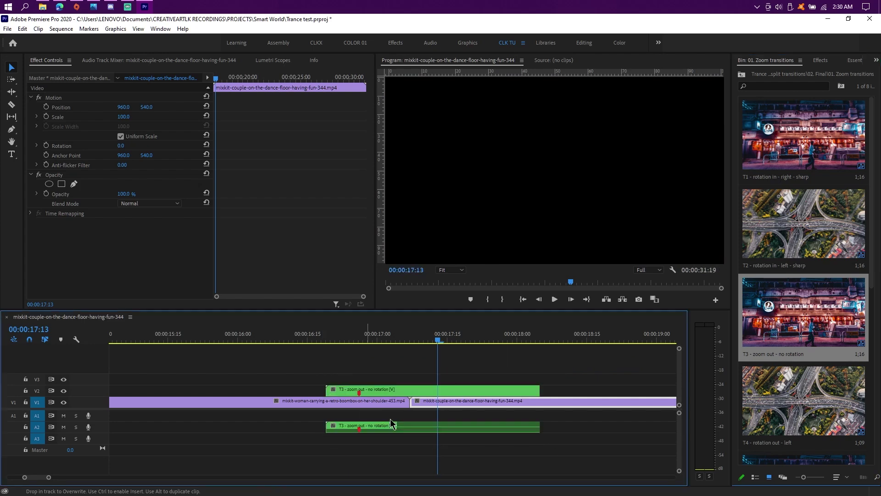
scroll(410, 381, "up", 3, "alt")
left_click_drag(400, 341, 424, 345)
left_click(458, 390)
key("alt")
scroll(377, 357, "down", 2)
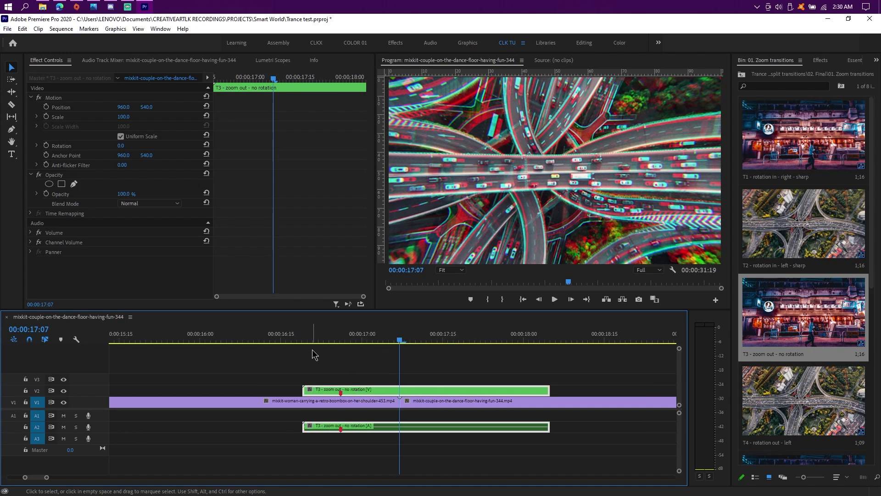
Step: Split the V1 clips at the transition's start and end, at 00:00:16:19 and 00:00:18:05
left_click_drag(388, 343, 302, 344)
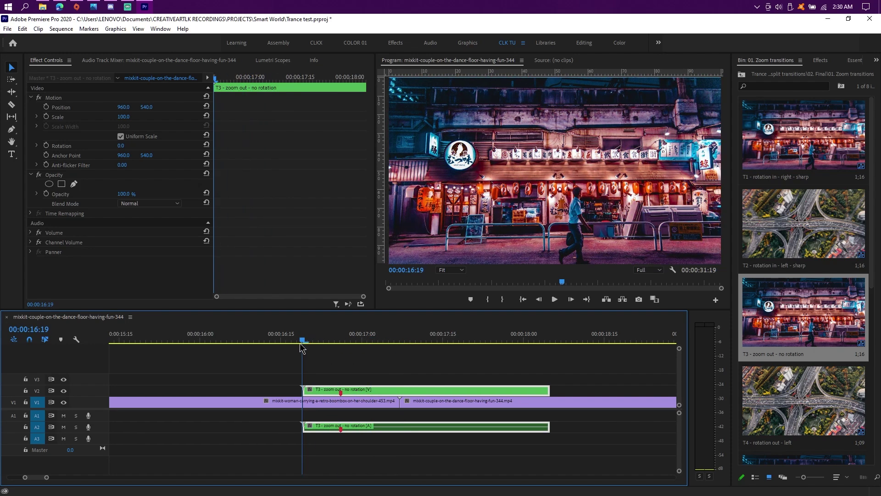
left_click(325, 406)
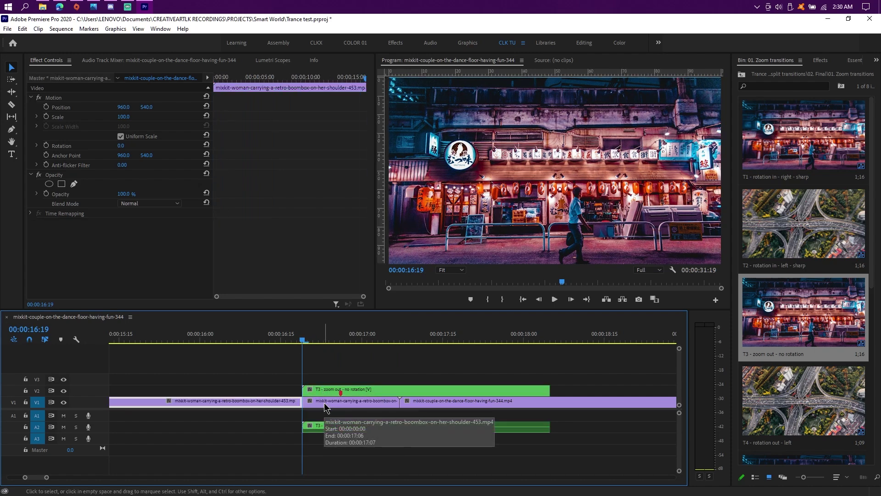
key("ctrl+k")
left_click_drag(580, 336, 558, 335)
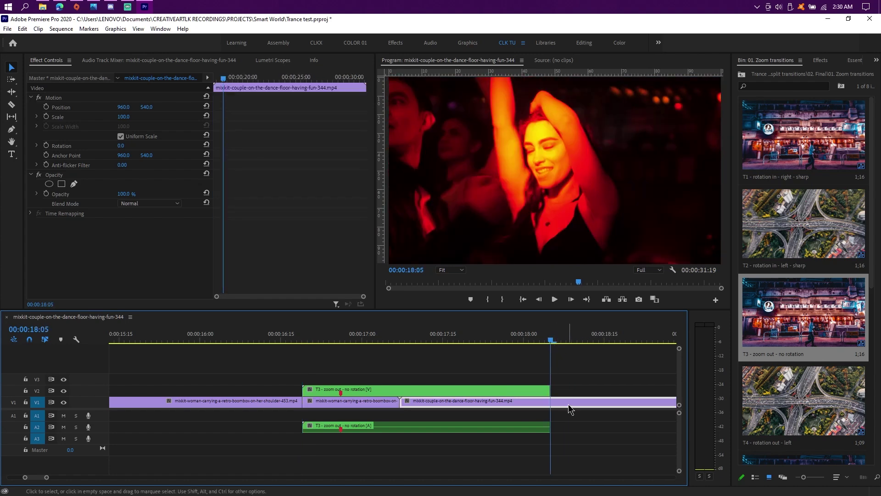
key("ctrl+k")
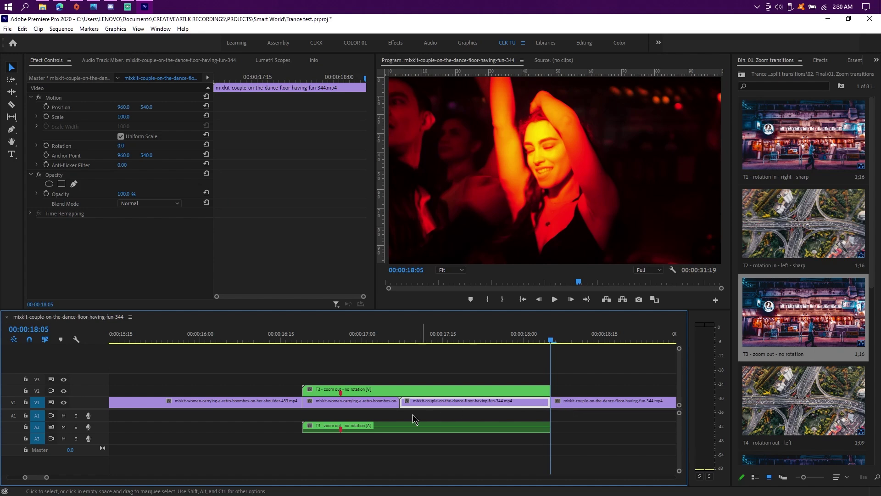
Step: Copy the two short V1 segments and open Shot 3 inside the T2 - rotation in - left - sharp transition
left_click_drag(379, 411, 446, 403)
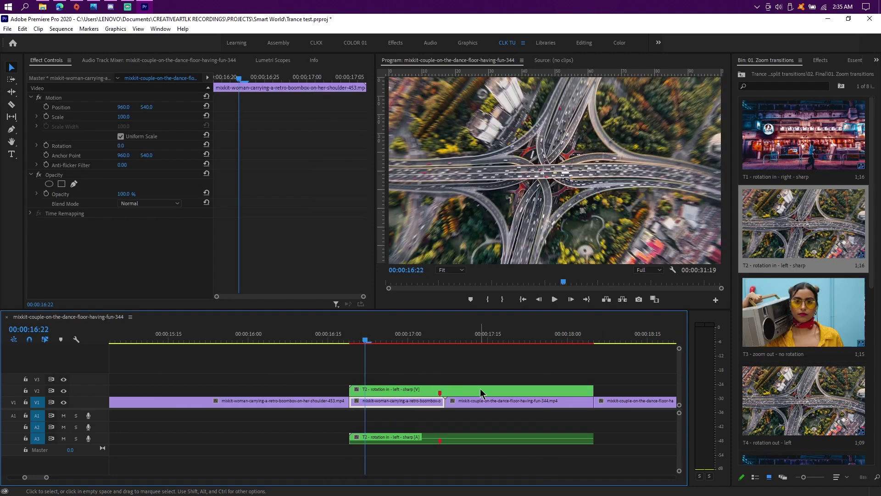
double_click(480, 393)
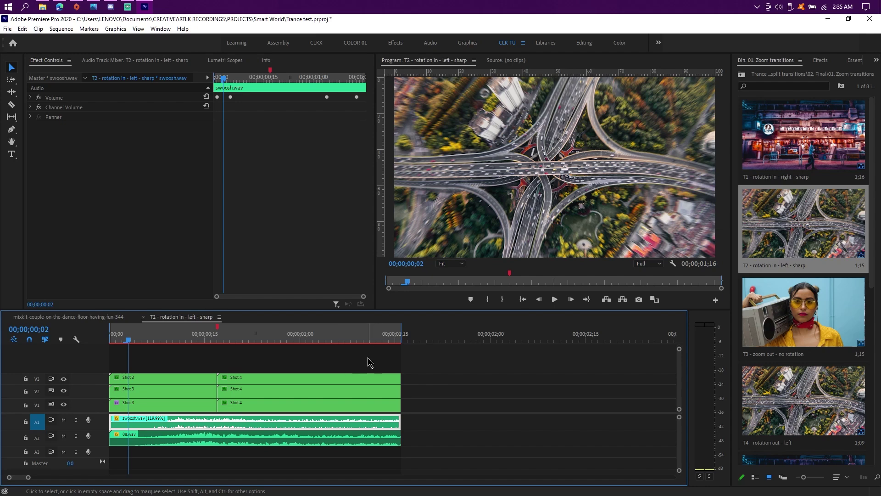
left_click(191, 408)
double_click(191, 408)
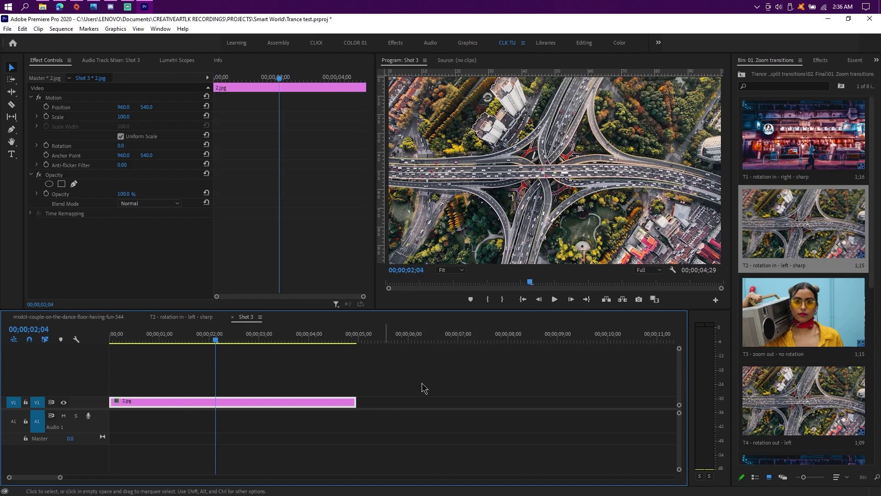
Step: Delete the 2.jpg placeholder from Shot 3 and paste the two copied segments into its timeline
left_click_drag(444, 384, 200, 418)
key("Delete")
left_click(374, 339)
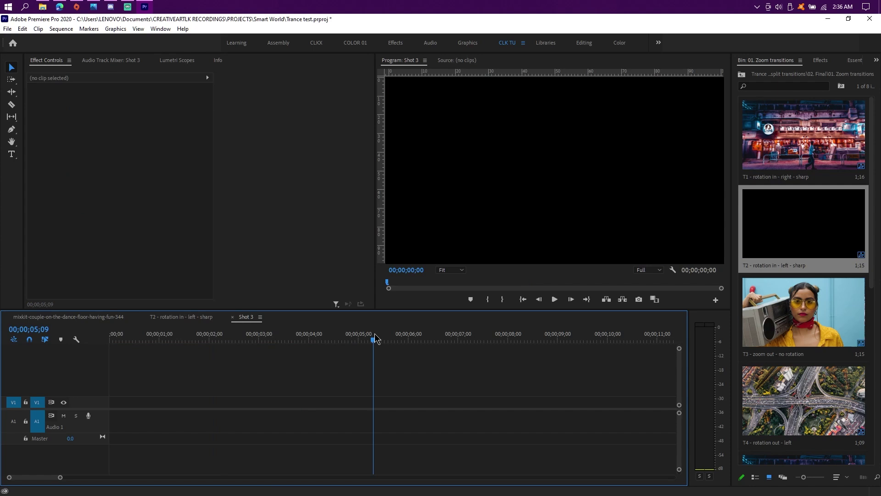
key("ctrl+v")
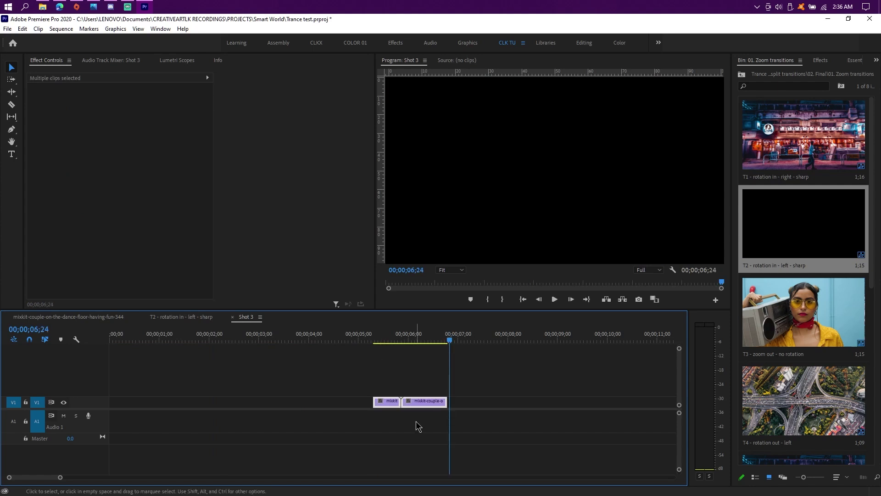
Step: Move the boombox woman segment to the start of Shot 3 and delete the dancing couple segment
left_click(389, 407)
left_click_drag(388, 407, 124, 403)
left_click_drag(346, 376, 536, 453)
key("Delete")
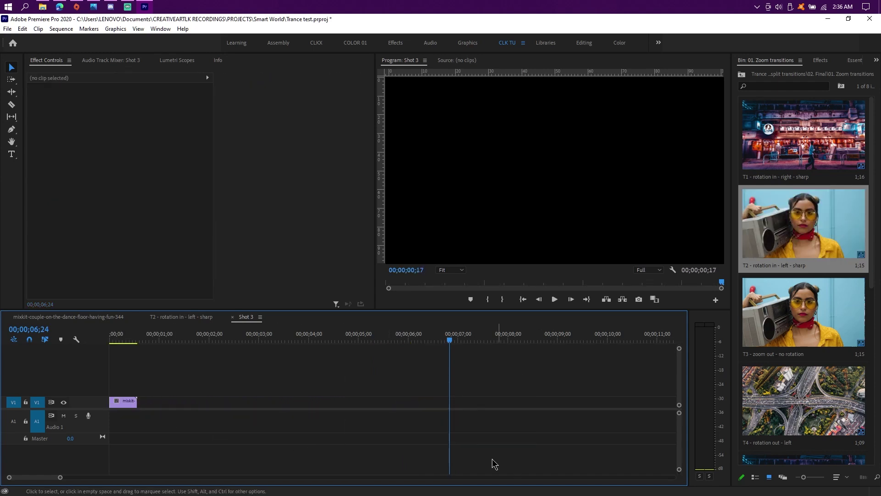
Step: Close Shot 3, open Shot 4, and replace its placeholder with the two copied segments
left_click(232, 317)
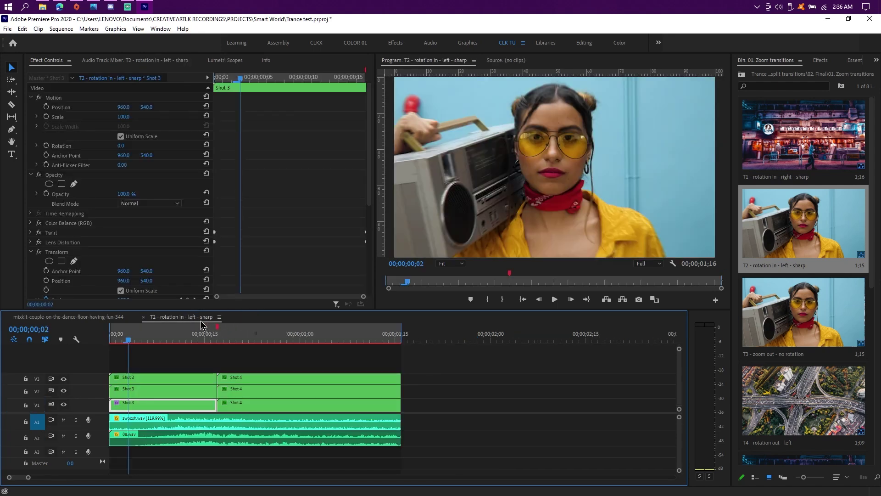
left_click(252, 408)
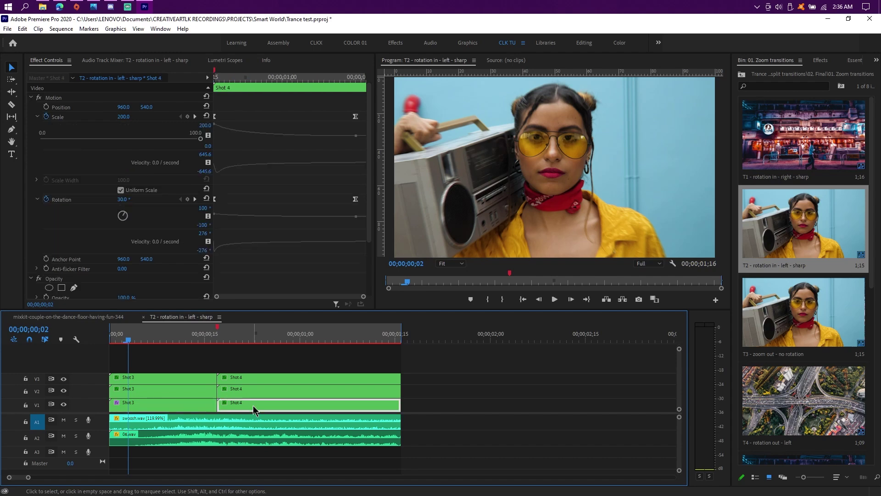
double_click(254, 409)
left_click_drag(285, 365, 403, 449)
key("Delete")
left_click(342, 340)
key("ctrl+v")
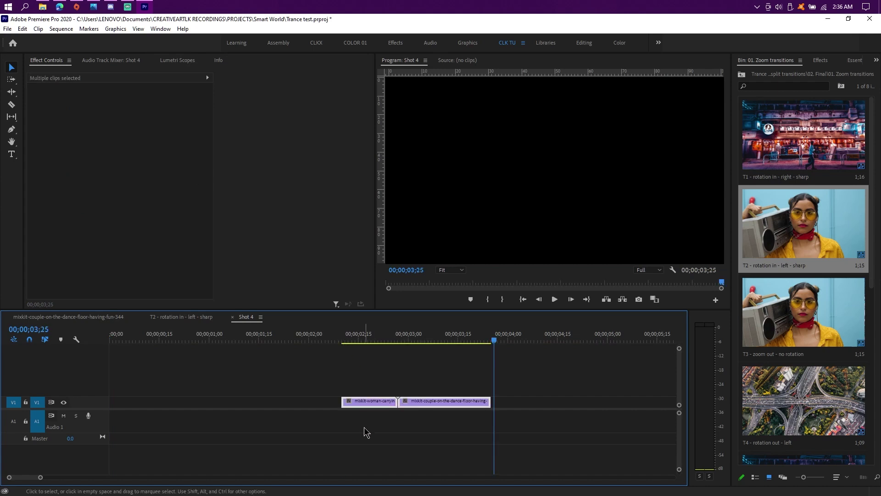
Step: Keep only the dancing couple segment at the start of Shot 4, then close the nested sequences to return to the main sequence
left_click_drag(309, 379, 382, 426)
key("Delete")
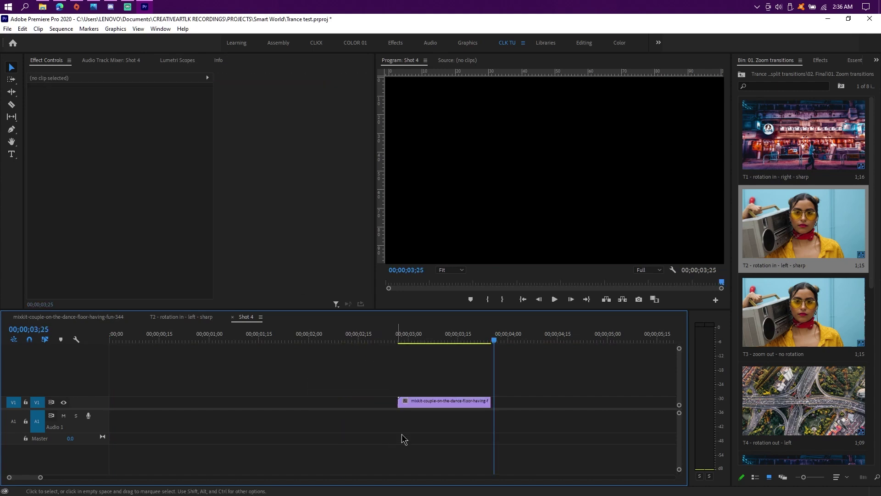
left_click(444, 401)
left_click_drag(444, 402, 154, 403)
key("ctrl+w")
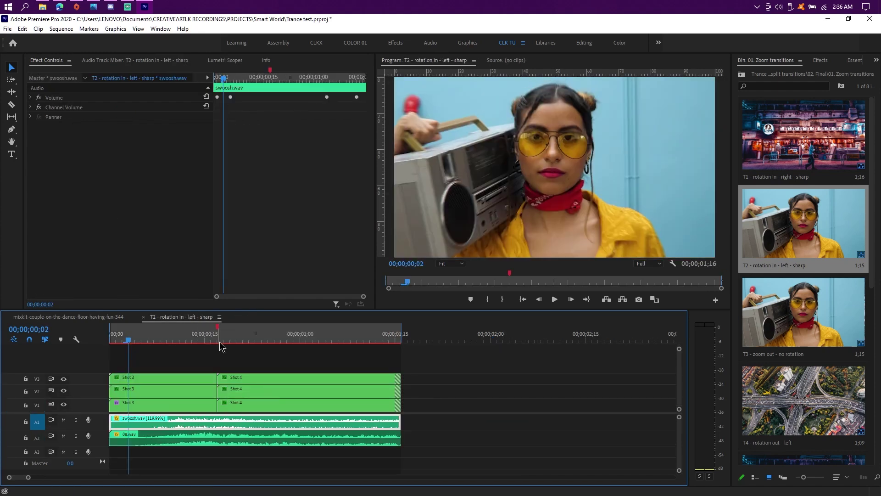
key("ctrl+w")
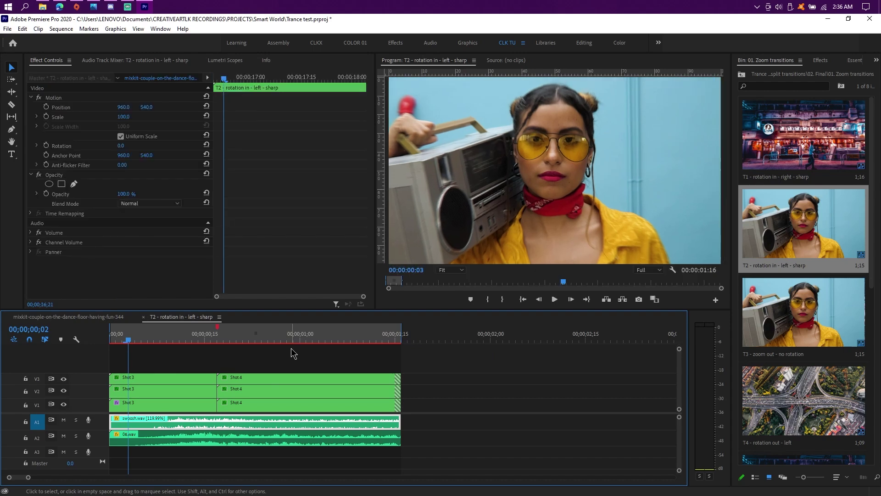
Step: Mark the transition's range from 00:00:16:19 to 00:00:18:05 with In and Out points and render its effects In to Out
mouse_move(365, 339)
left_mouse_down()
mouse_move(350, 340)
mouse_move(597, 351)
left_mouse_up()
key("i")
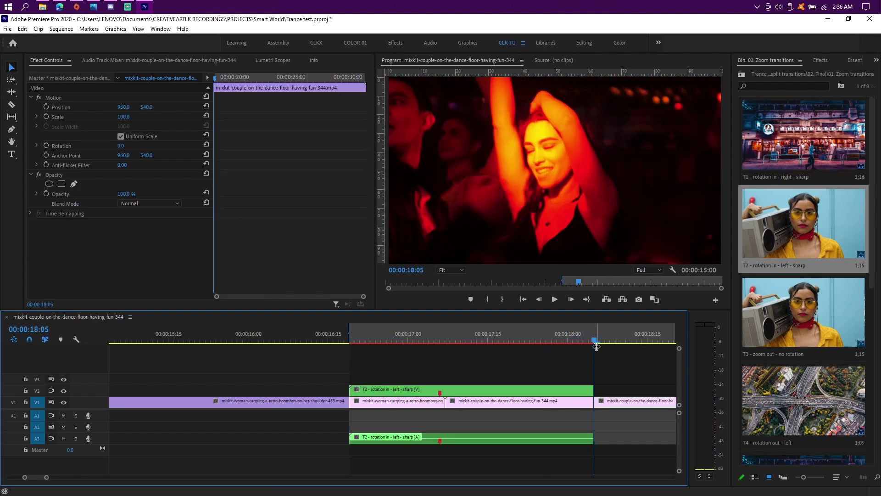
key("o")
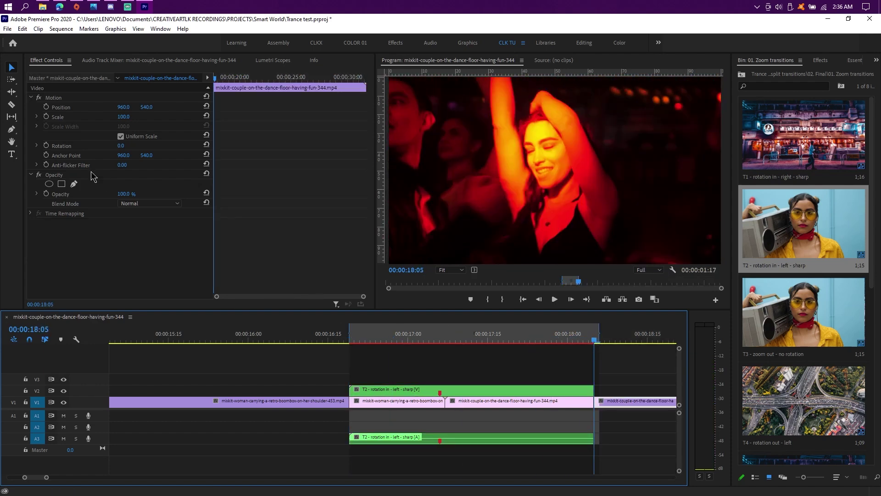
left_click(60, 29)
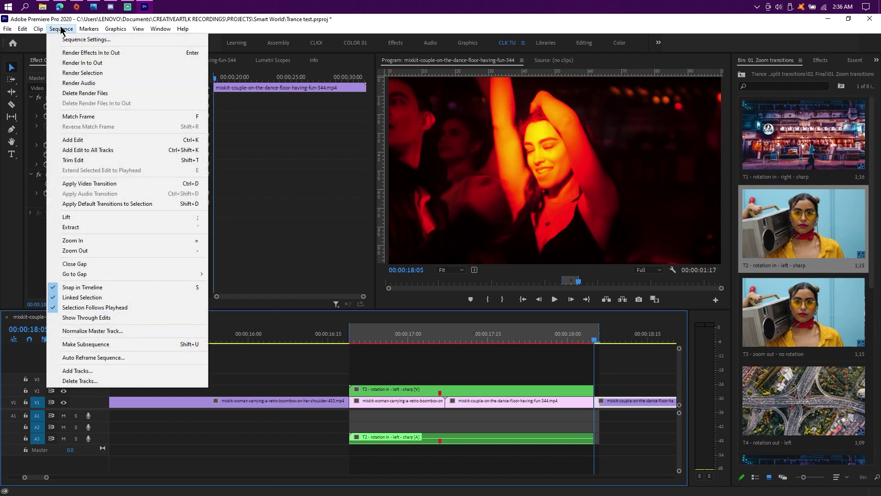
left_click(119, 53)
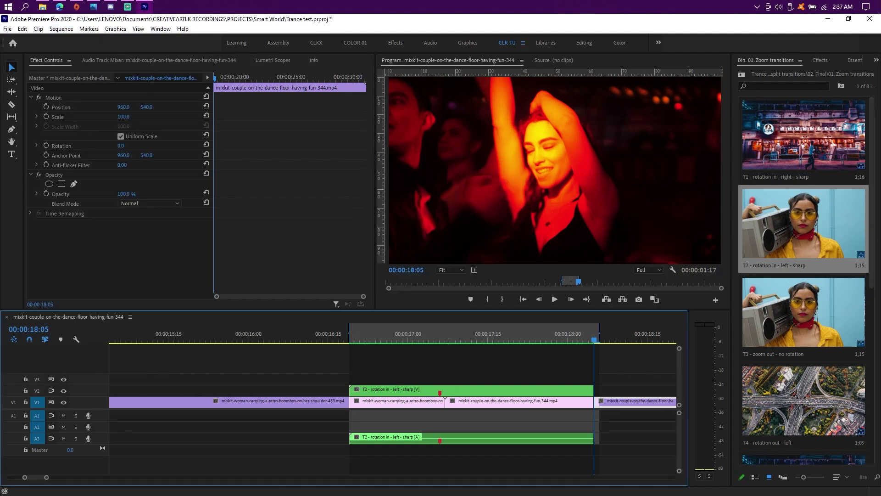
Step: Play the rendered T2 - rotation in - left - sharp transition repeatedly from just before its start to check the blend
key("alt+Tab")
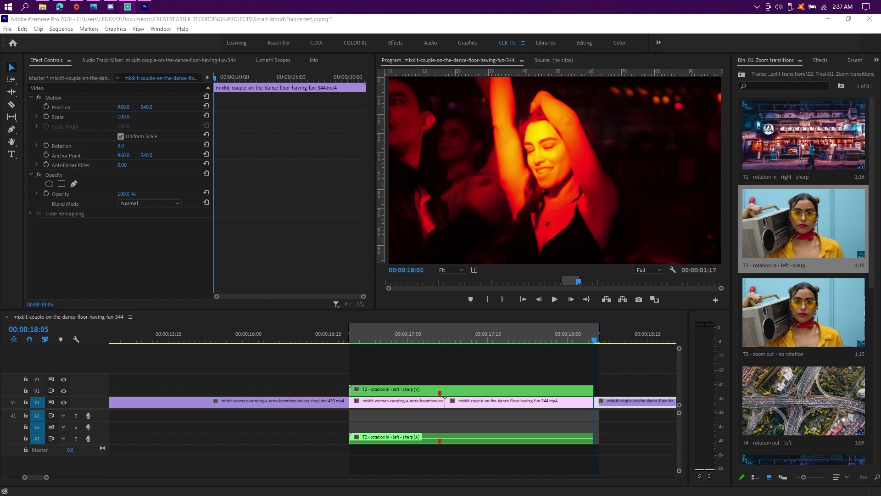
left_click(346, 340)
key("space")
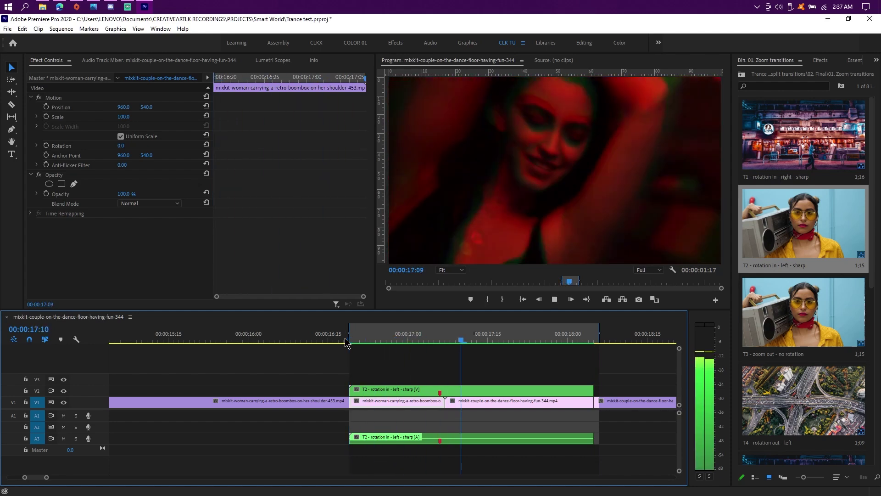
left_click(346, 339)
key("space")
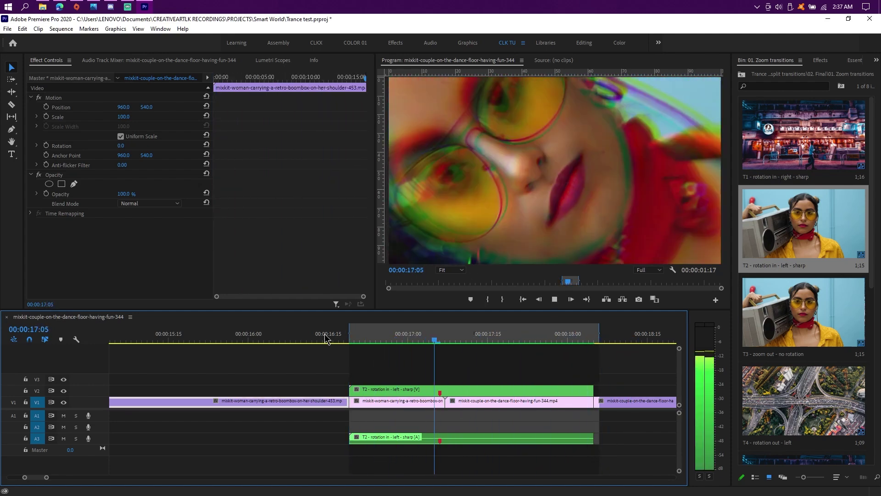
key("space")
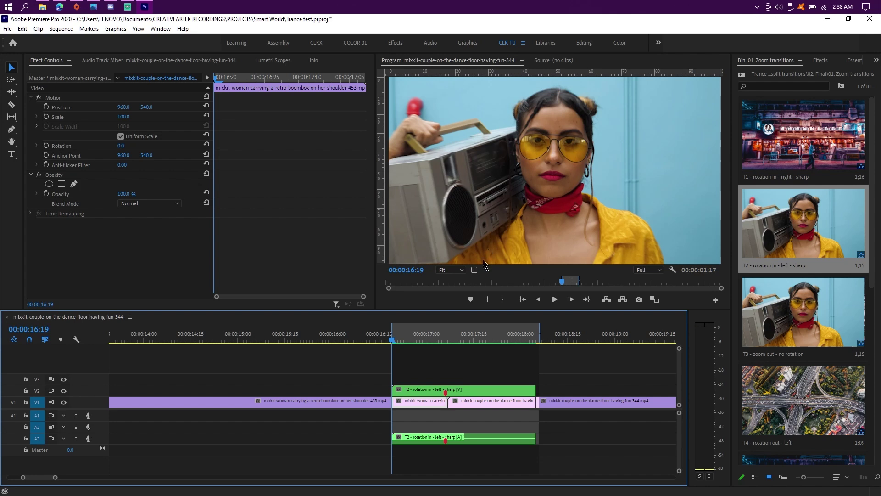
left_click(146, 8)
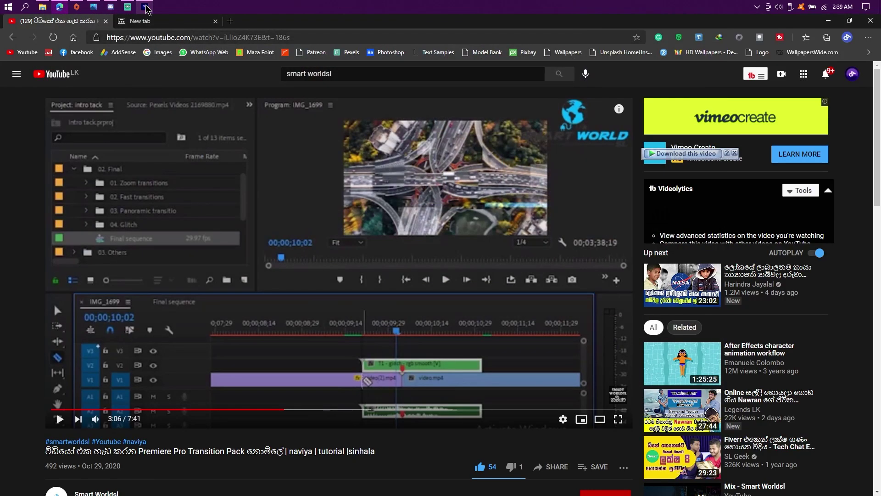
Step: Subscribe to the Smart Worldsl channel from the Premiere Pro transition pack video's page and set its notifications to All
scroll(171, 369, "down", 3)
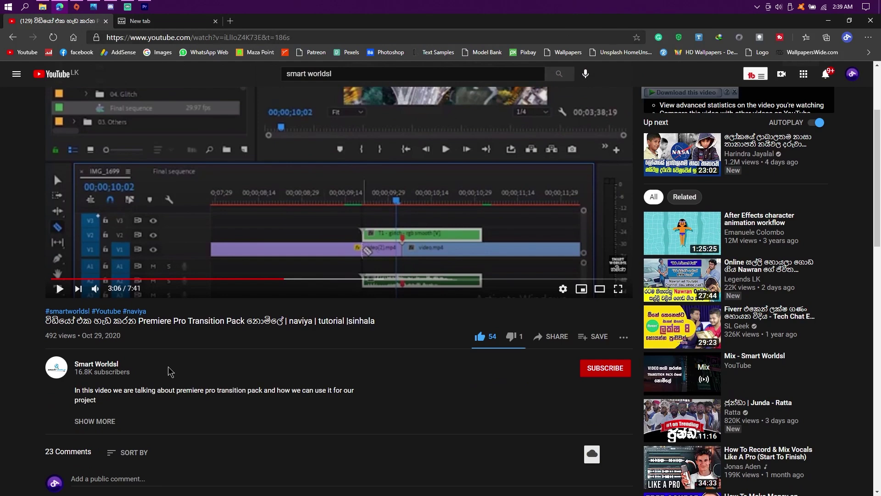
scroll(170, 371, "down", 2)
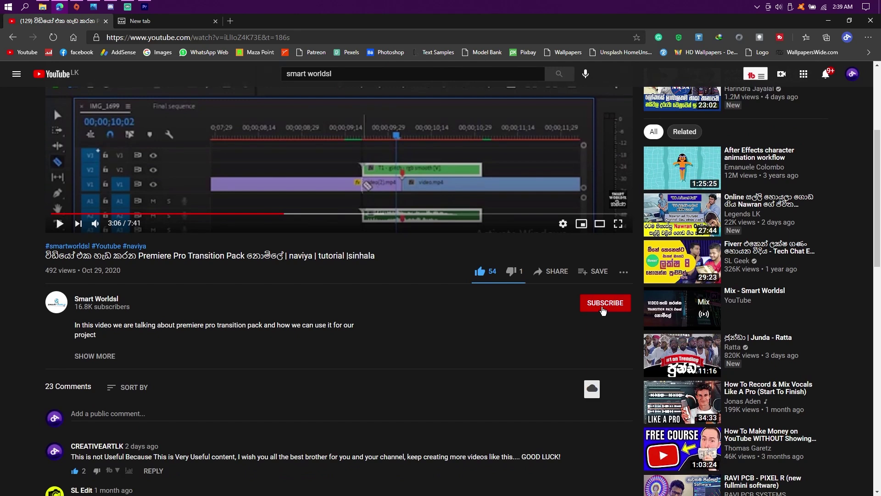
left_click(605, 305)
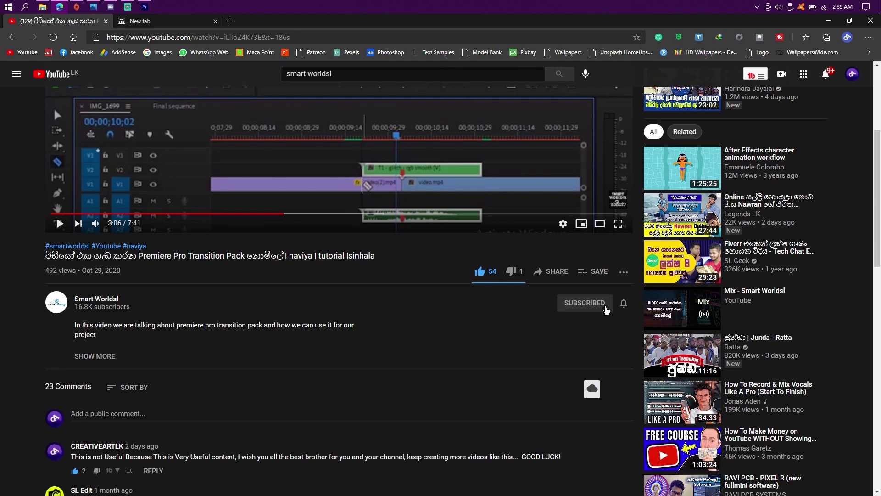
left_click(624, 305)
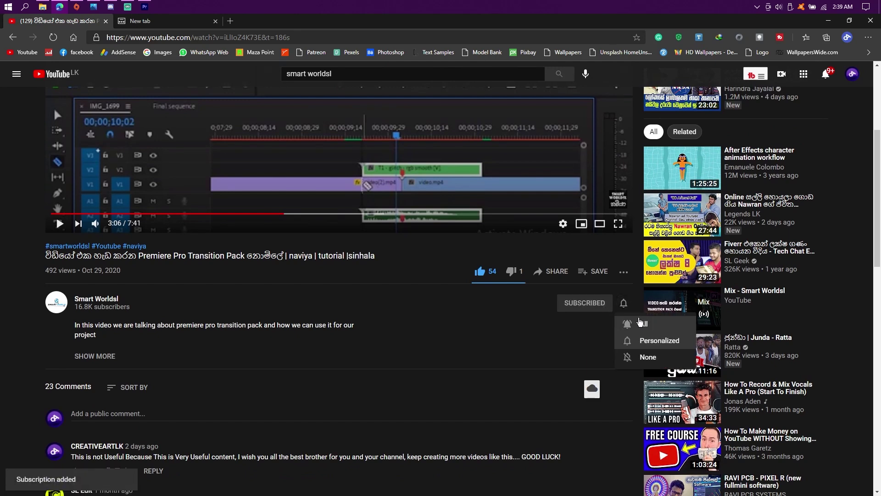
left_click(628, 326)
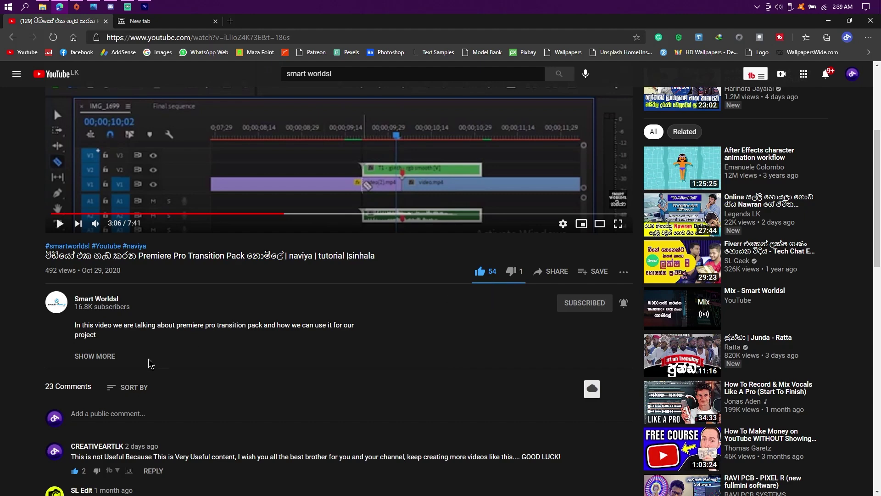
Step: Expand the video's full description and look through its download link, credits and comments
left_click(103, 357)
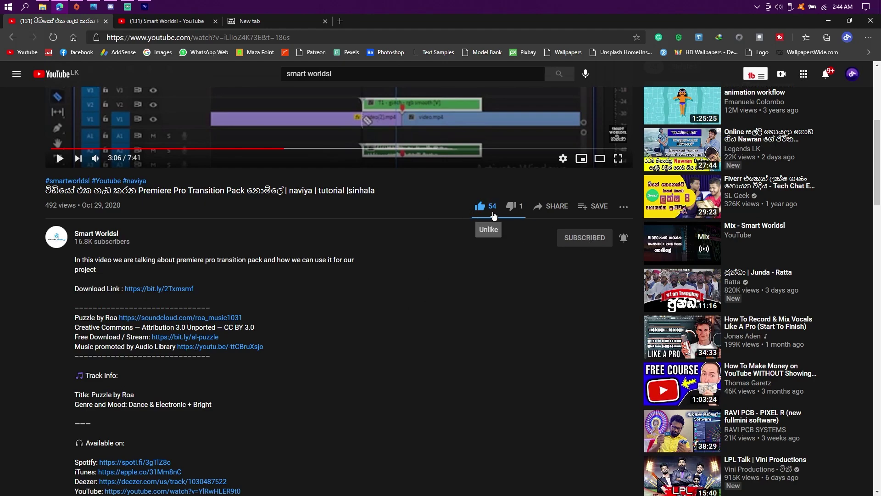
scroll(491, 225, "down", 10)
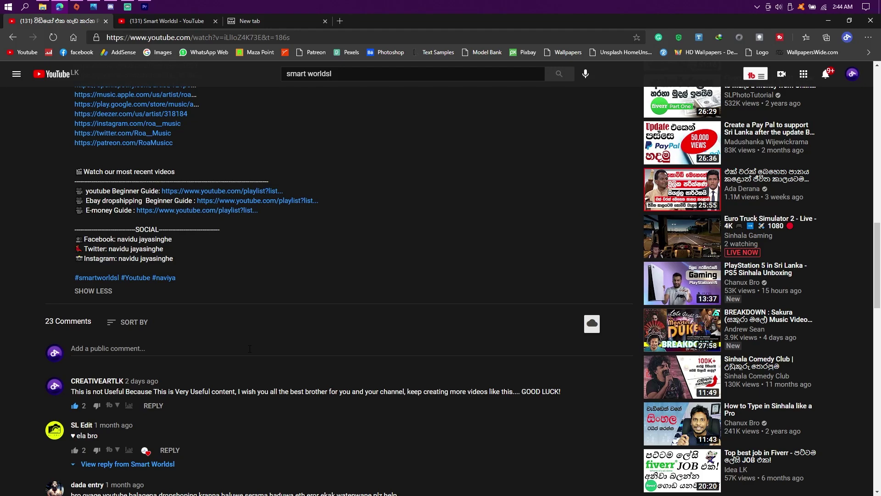
scroll(249, 348, "up", 5)
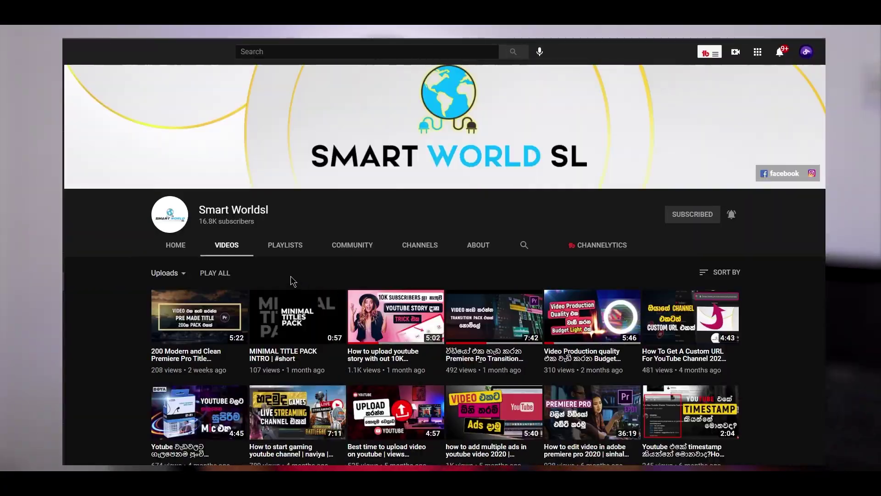
Step: Browse the uploaded videos on the Smart Worldsl channel's video page
scroll(292, 281, "down", 4)
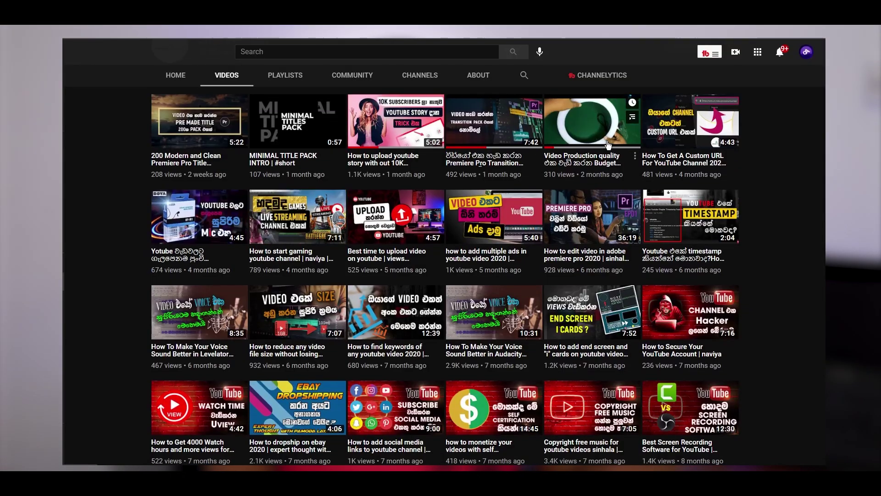
scroll(531, 193, "up", 5)
scroll(532, 194, "down", 3)
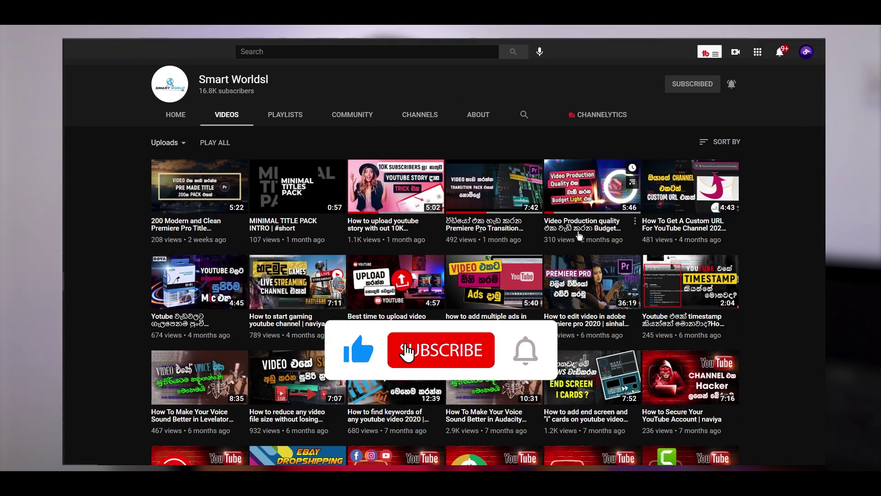
scroll(431, 256, "down", 2)
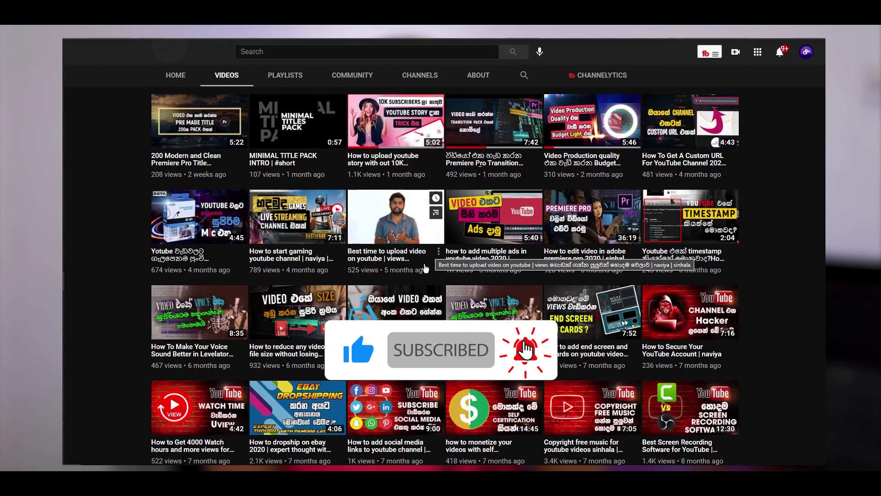
scroll(426, 268, "down", 3)
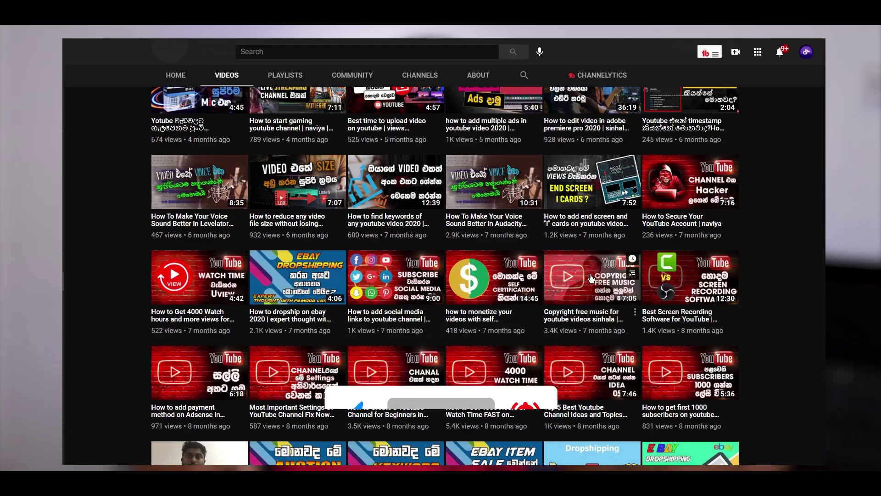
scroll(726, 371, "up", 7)
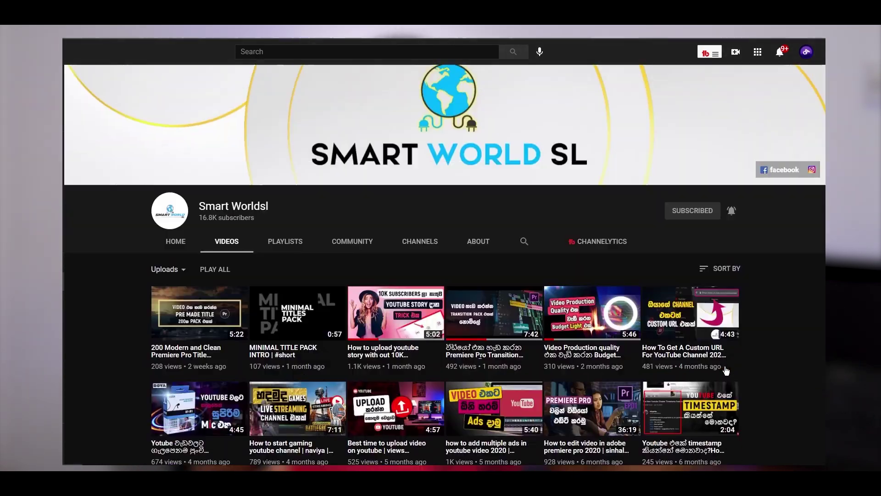